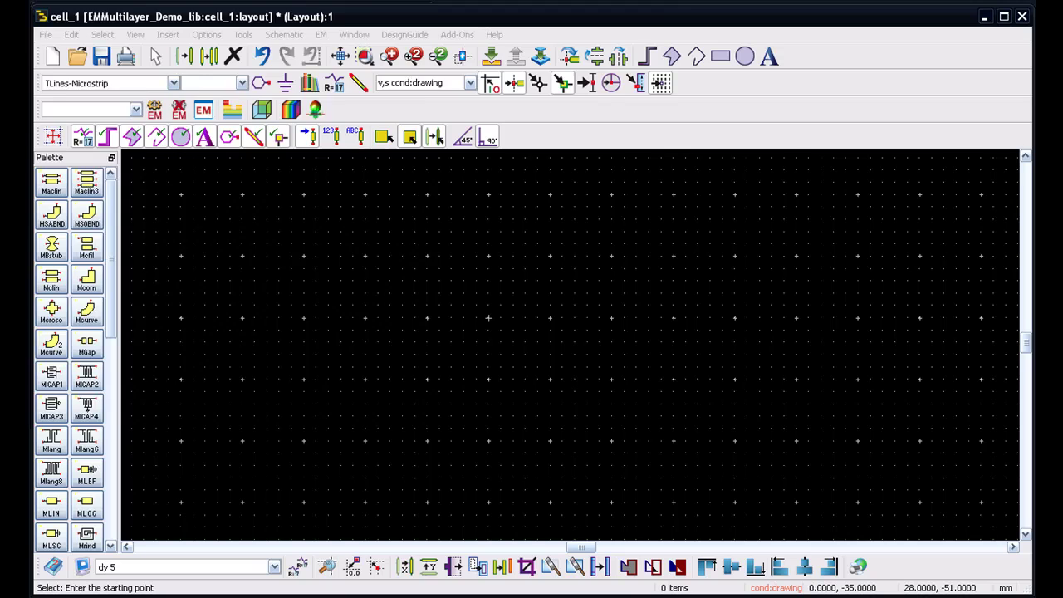
Bring the ADS main window with the EMMultilayer_Demo_wrk workspace and cell_1 in front of the layout.
{"action": "key", "text": "alt+Tab"}
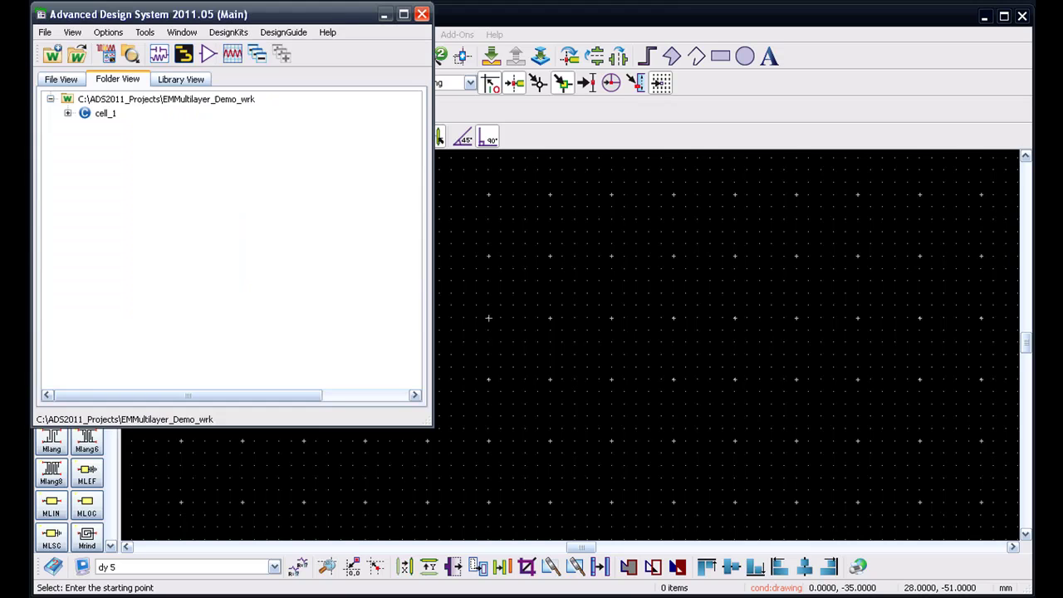
{"action": "left_click", "coordinate": [143, 32]}
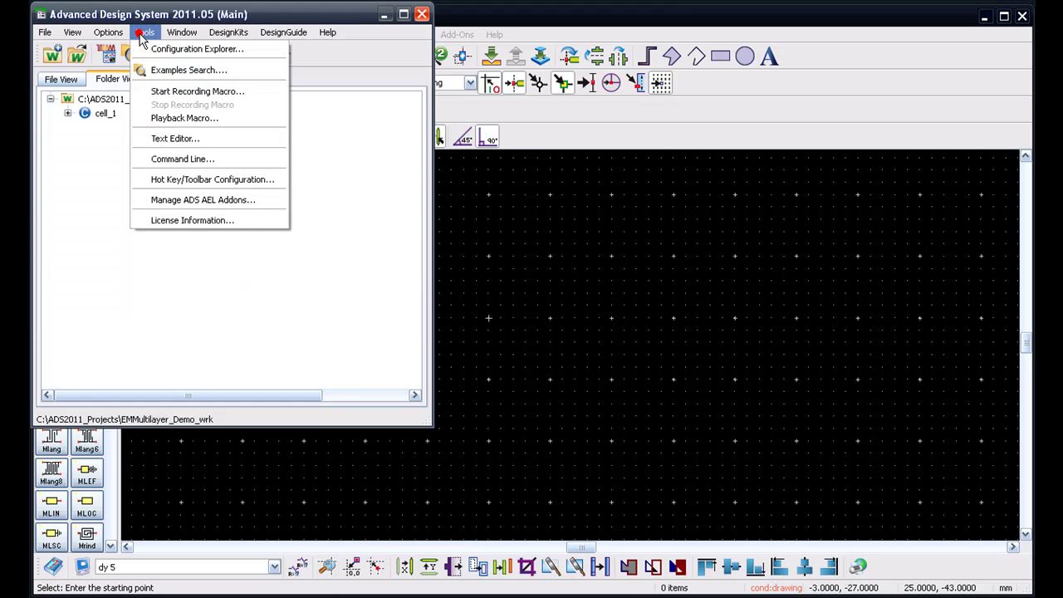
{"action": "left_click", "coordinate": [215, 201]}
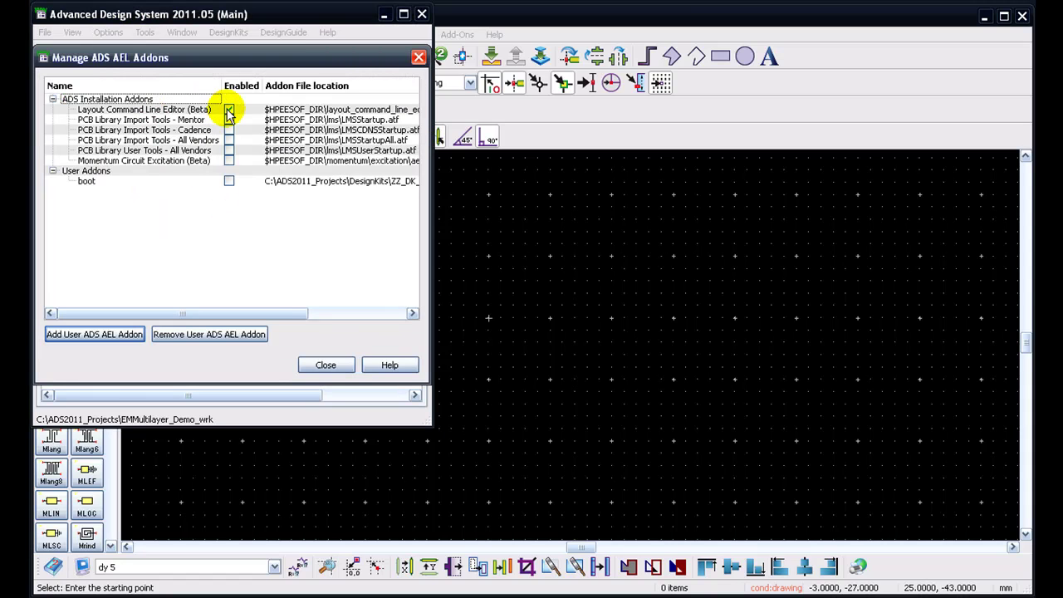
{"action": "left_click", "coordinate": [331, 364]}
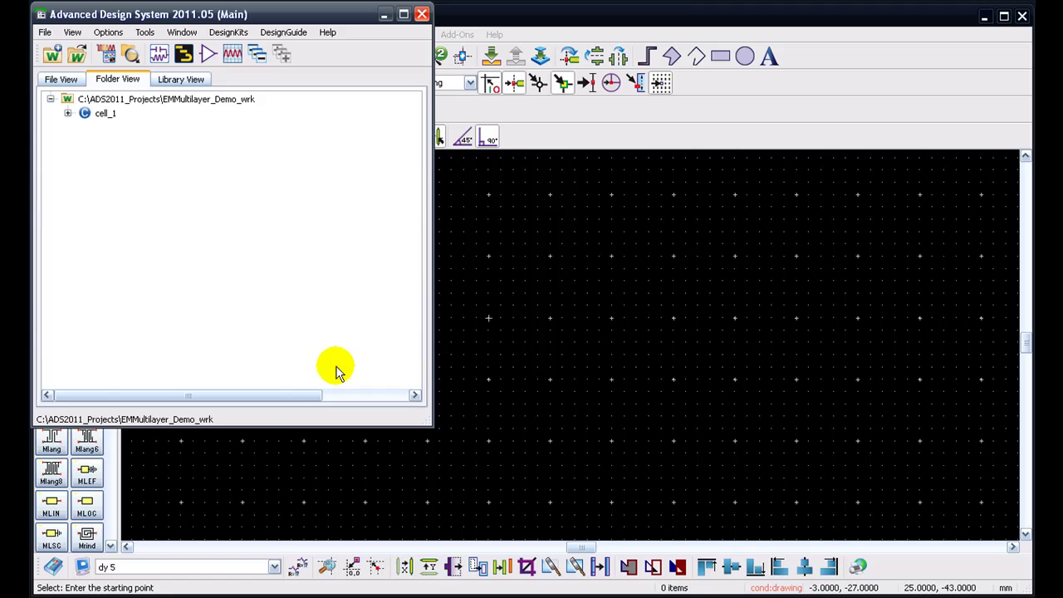
Minimize the main window to reveal the empty cell_1 layout on the cond:drawing layer.
{"action": "left_click", "coordinate": [384, 14]}
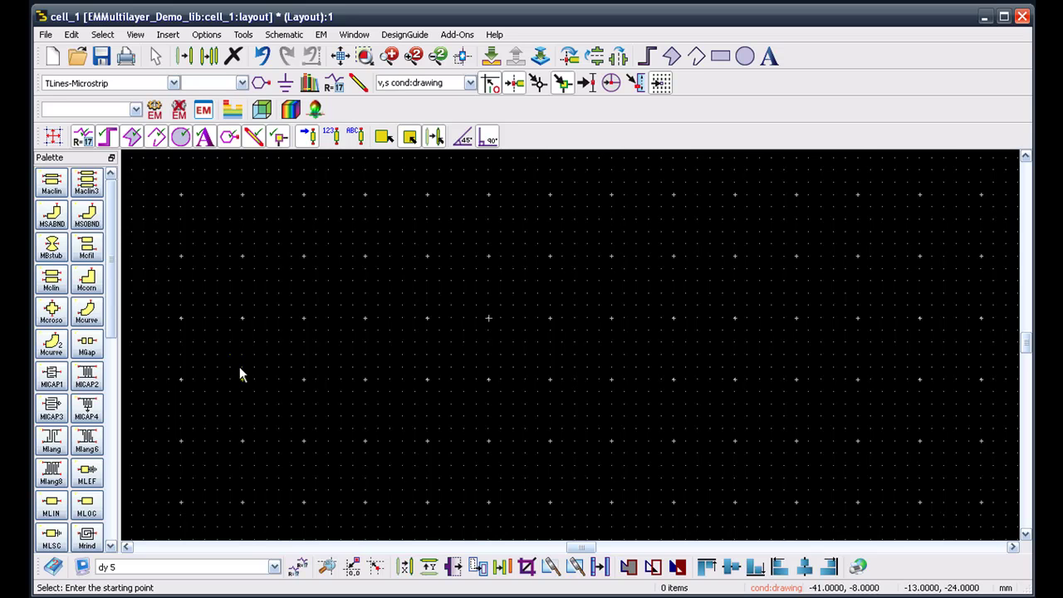
Draw a 0.2-wide meander path that steps up, dips below its start, then rises and continues right.
{"action": "left_click", "coordinate": [648, 58]}
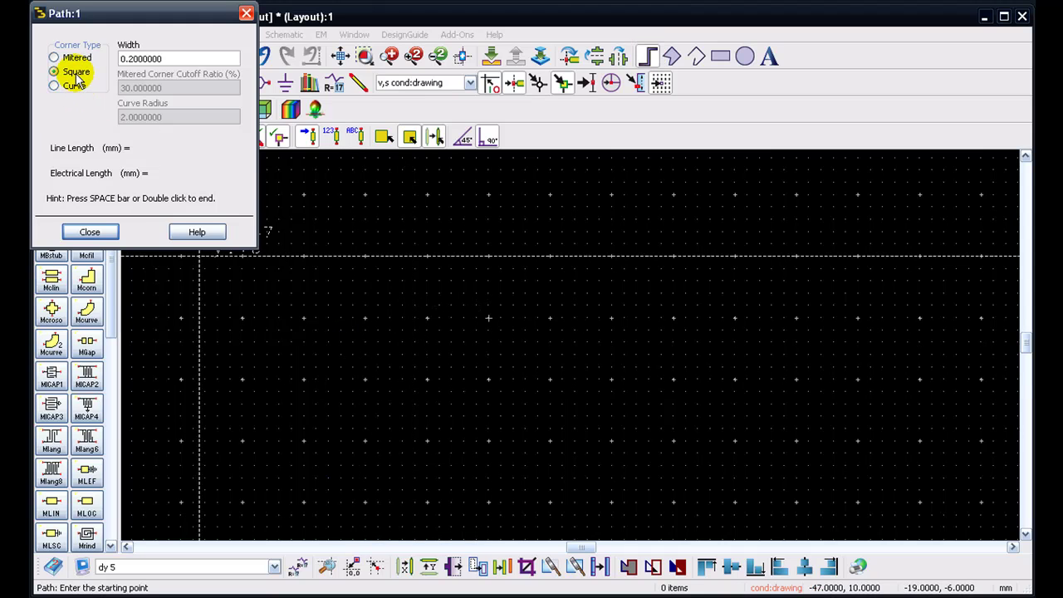
{"action": "left_click", "coordinate": [86, 231]}
{"action": "left_click", "coordinate": [348, 324]}
{"action": "left_click", "coordinate": [439, 323]}
{"action": "left_click", "coordinate": [439, 245]}
{"action": "left_click", "coordinate": [556, 245]}
{"action": "left_click", "coordinate": [557, 421]}
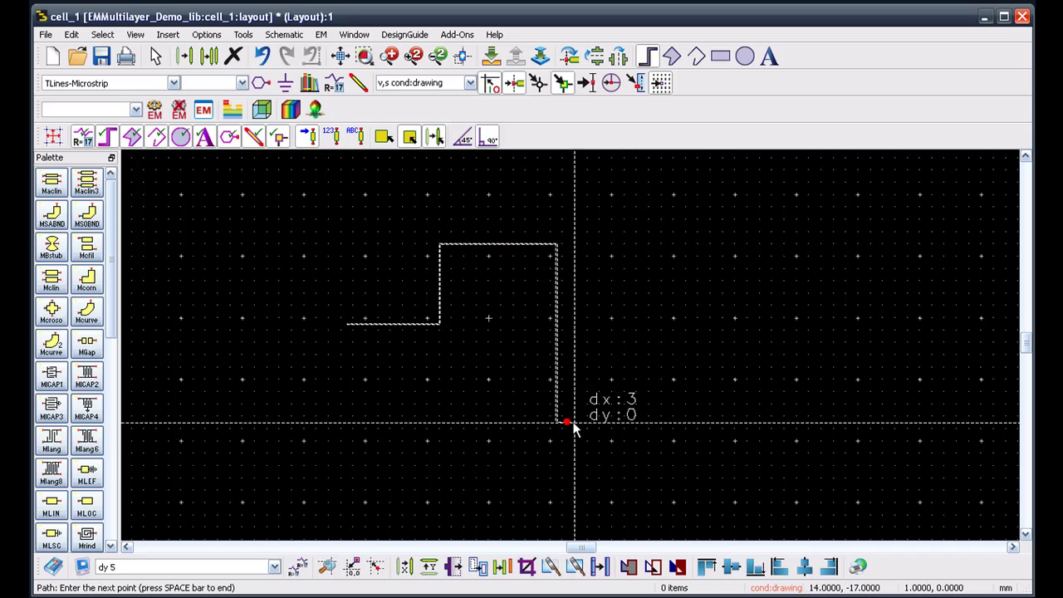
{"action": "left_click", "coordinate": [697, 421]}
{"action": "left_click", "coordinate": [697, 323]}
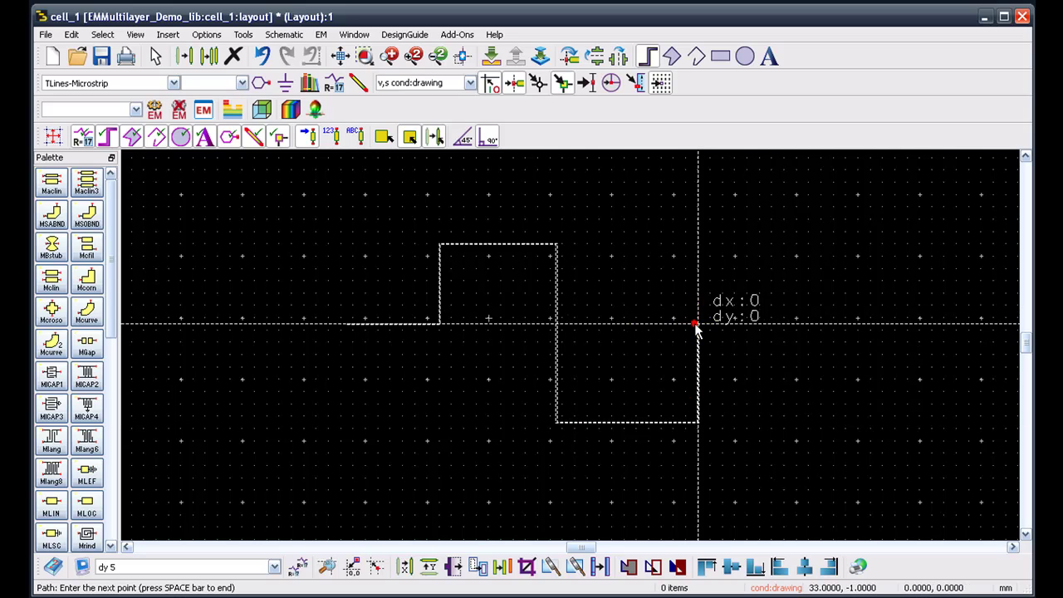
{"action": "double_click", "coordinate": [765, 323]}
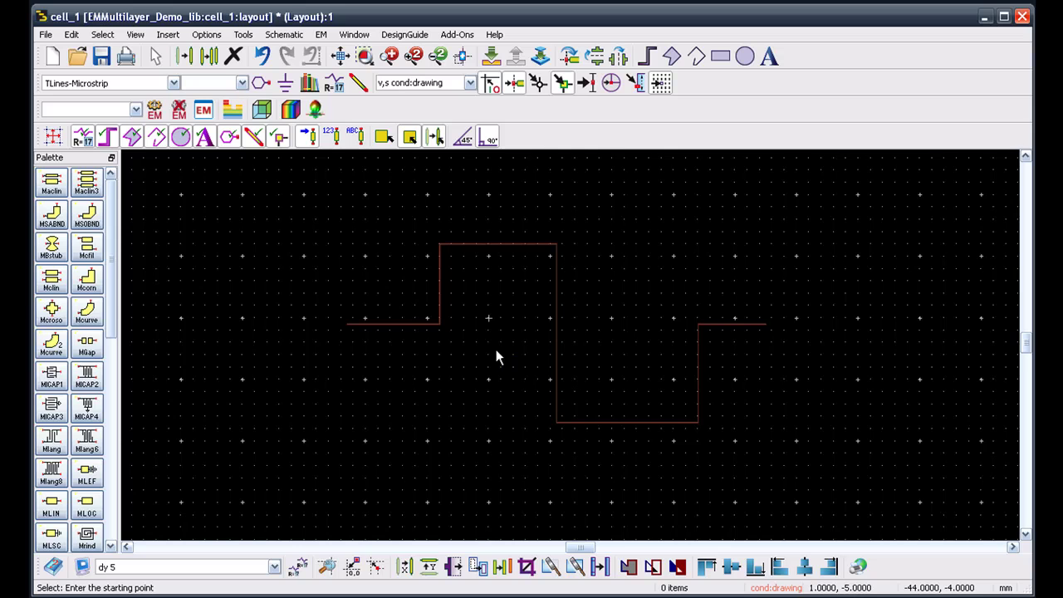
Widen the path from 0.2 to 1, keeping the cond:drawing layer and Square corners.
{"action": "double_click", "coordinate": [440, 311]}
{"action": "left_click", "coordinate": [546, 243]}
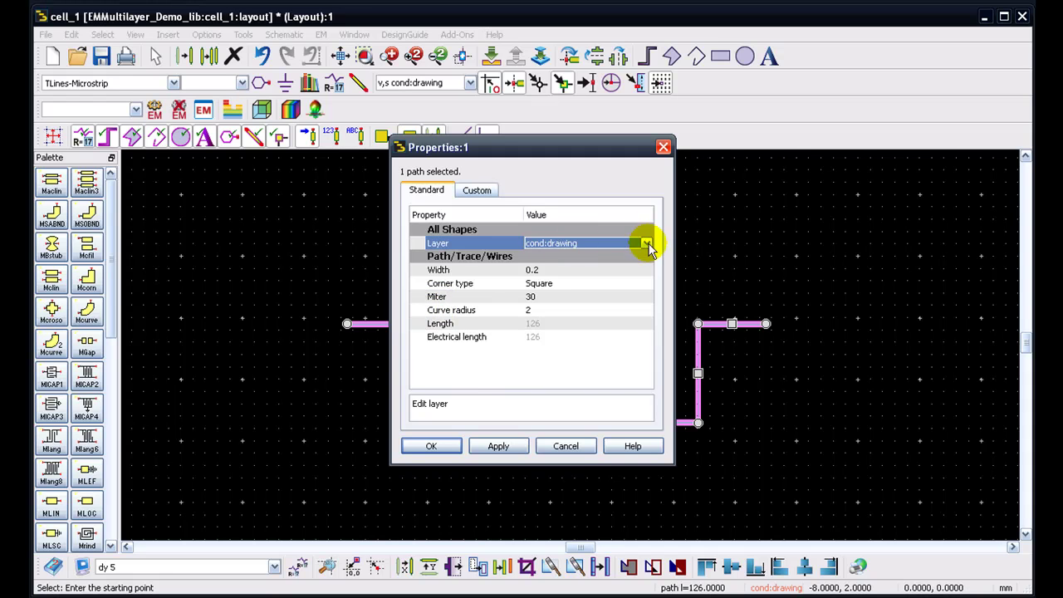
{"action": "left_click", "coordinate": [646, 243]}
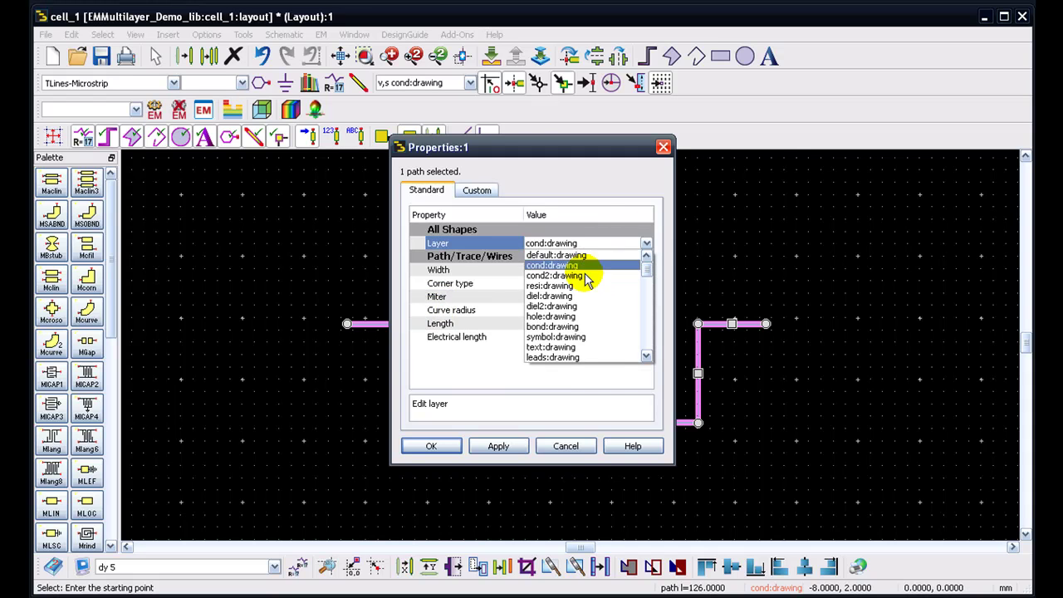
{"action": "left_click", "coordinate": [598, 212]}
{"action": "left_click", "coordinate": [539, 270]}
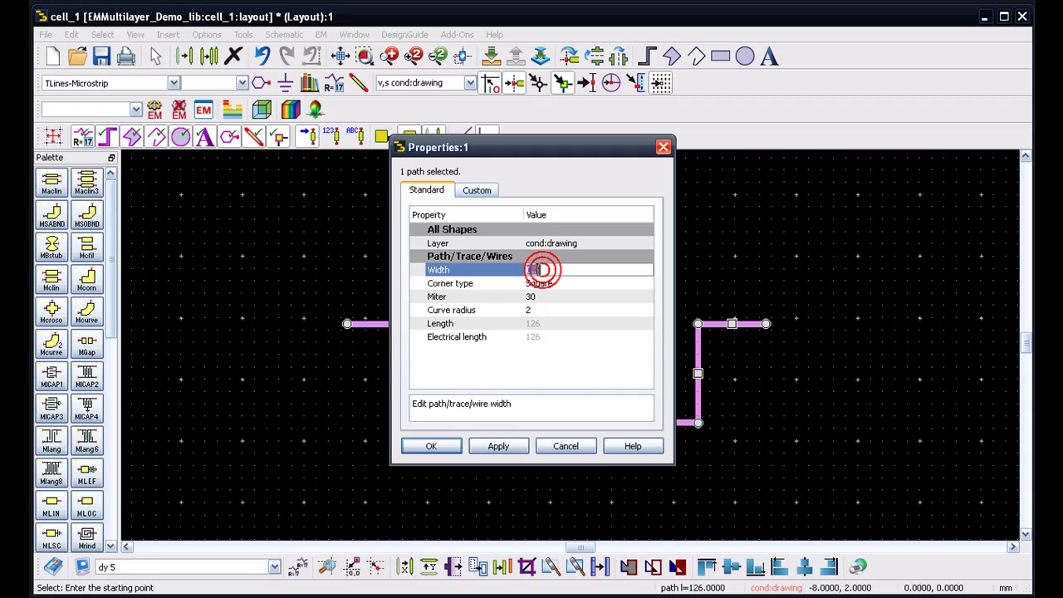
{"action": "left_click", "coordinate": [536, 269]}
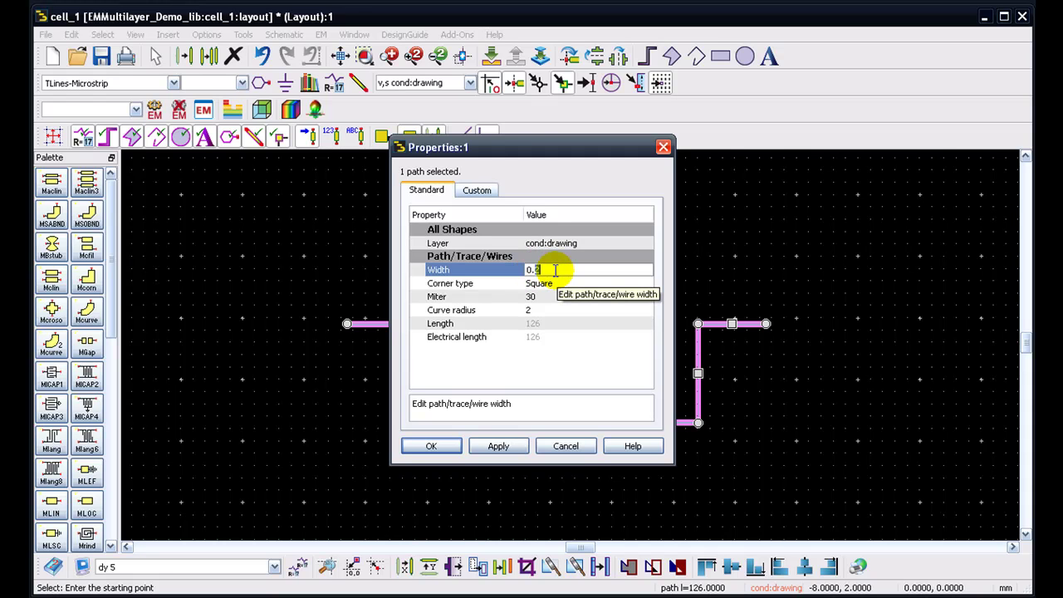
{"action": "key", "text": "BackSpace"}
{"action": "type", "text": "1"}
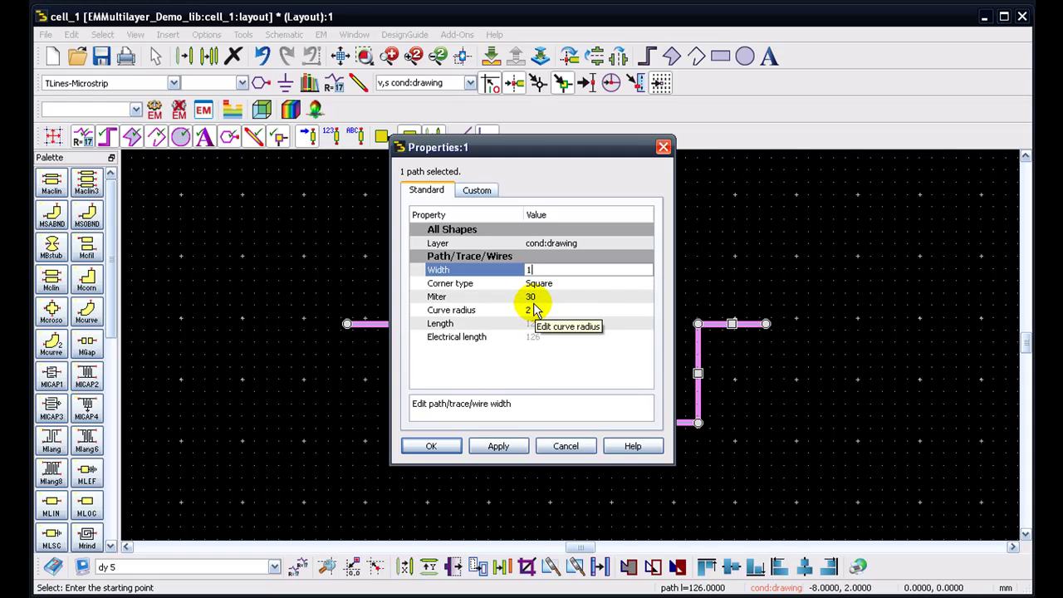
{"action": "left_click", "coordinate": [610, 283]}
{"action": "left_click", "coordinate": [647, 284]}
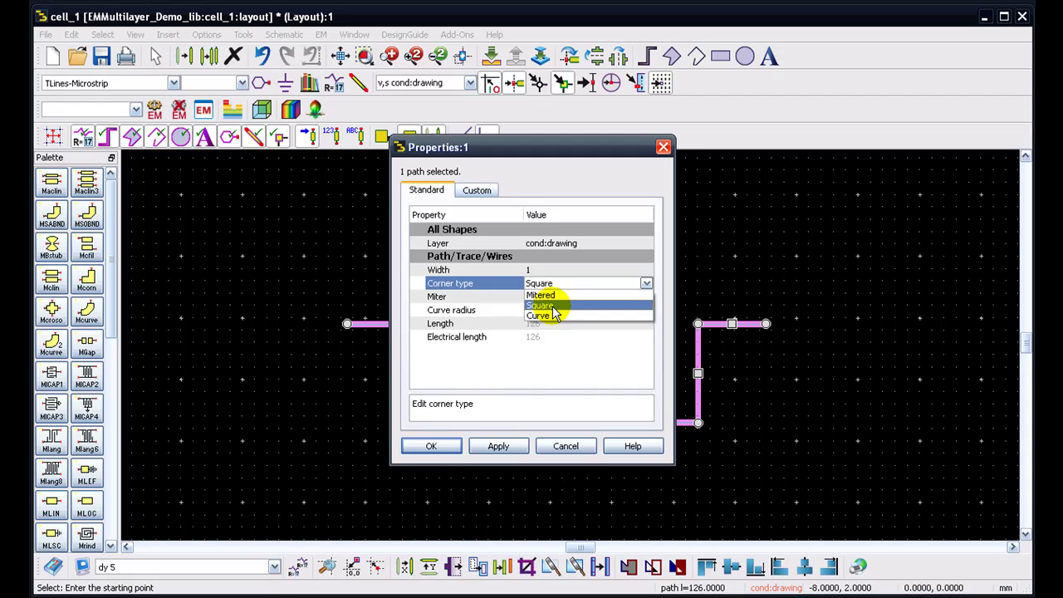
{"action": "left_click", "coordinate": [553, 306]}
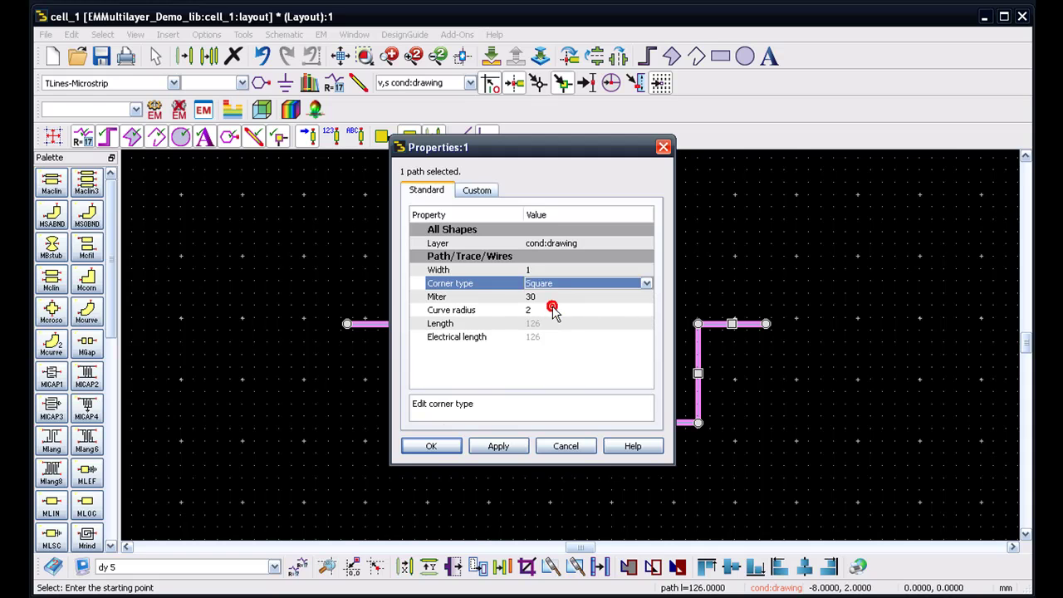
{"action": "left_click", "coordinate": [444, 449]}
{"action": "left_click", "coordinate": [464, 394]}
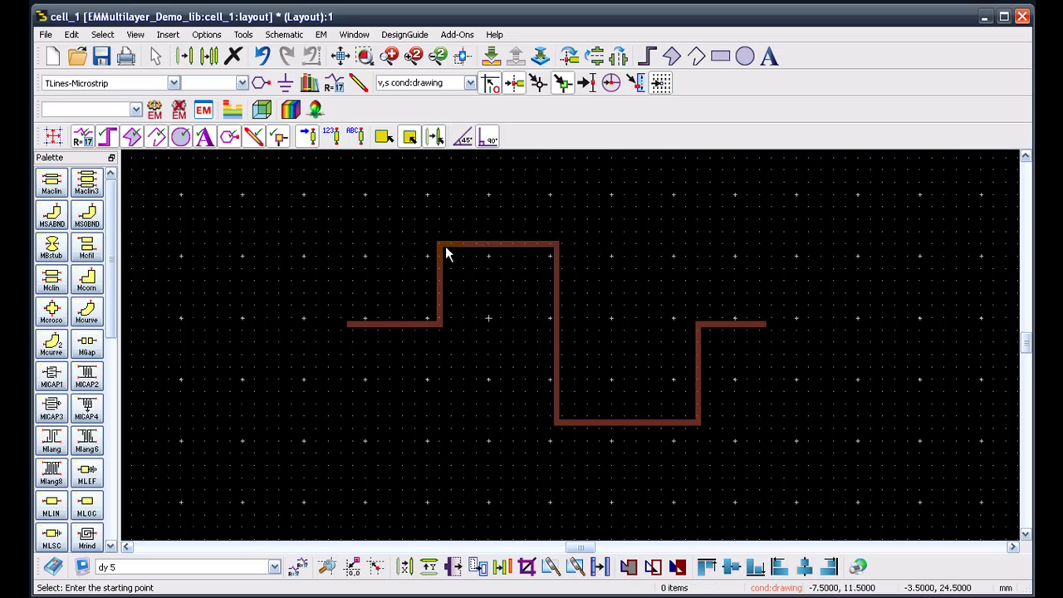
Change the path's corner type from Square to Curve.
{"action": "double_click", "coordinate": [555, 324]}
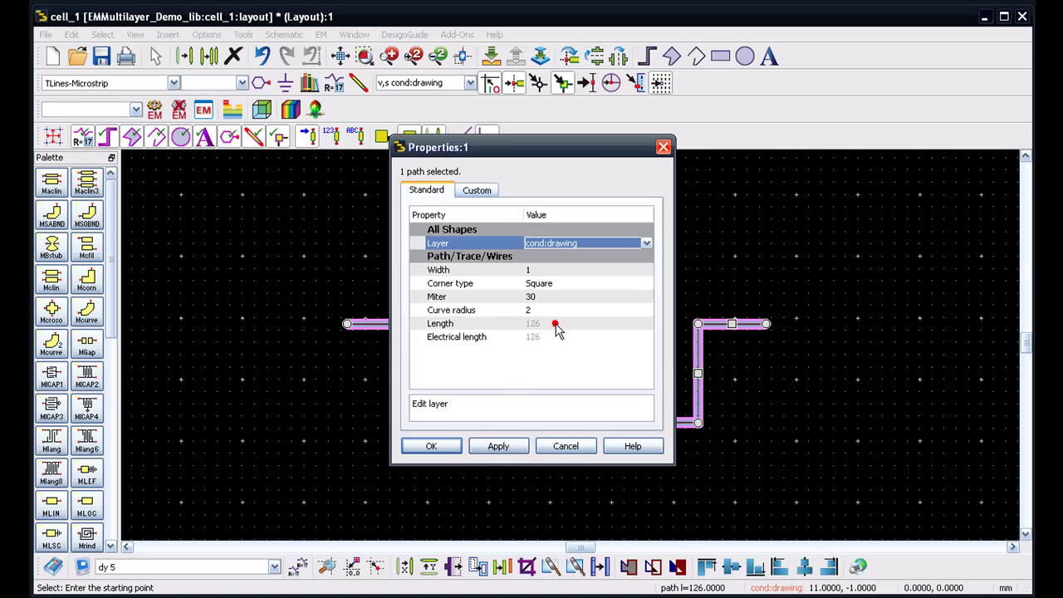
{"action": "left_click", "coordinate": [553, 284]}
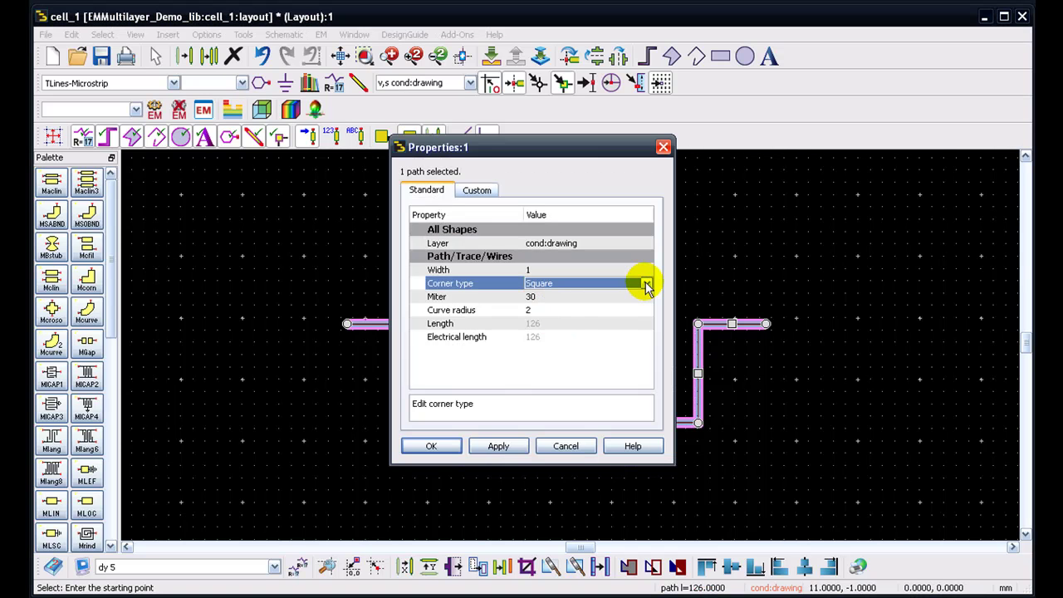
{"action": "left_click", "coordinate": [643, 283]}
{"action": "left_click", "coordinate": [546, 317]}
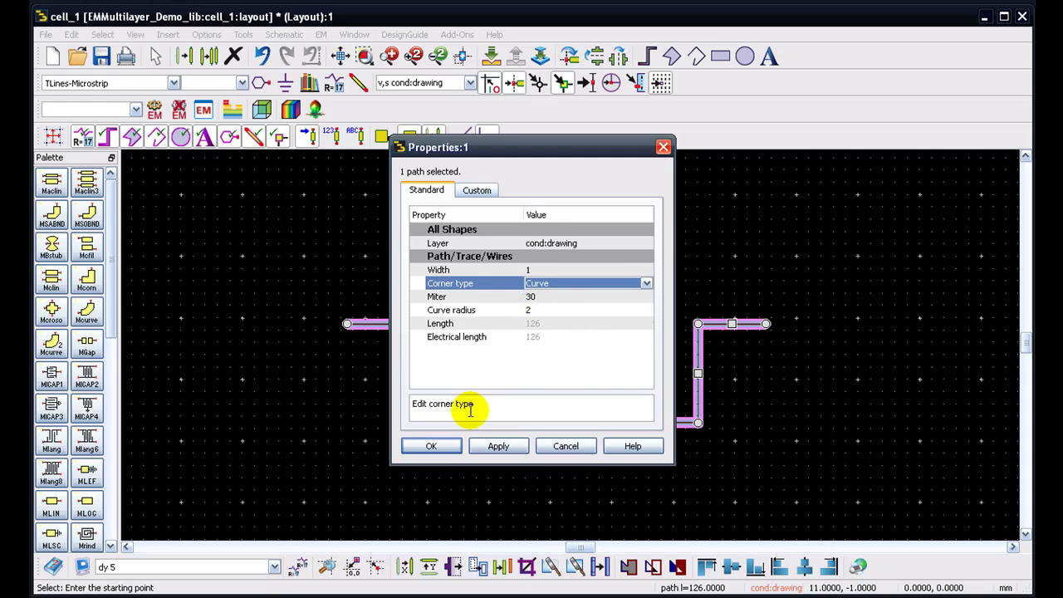
{"action": "left_click", "coordinate": [441, 446]}
{"action": "left_click", "coordinate": [492, 371]}
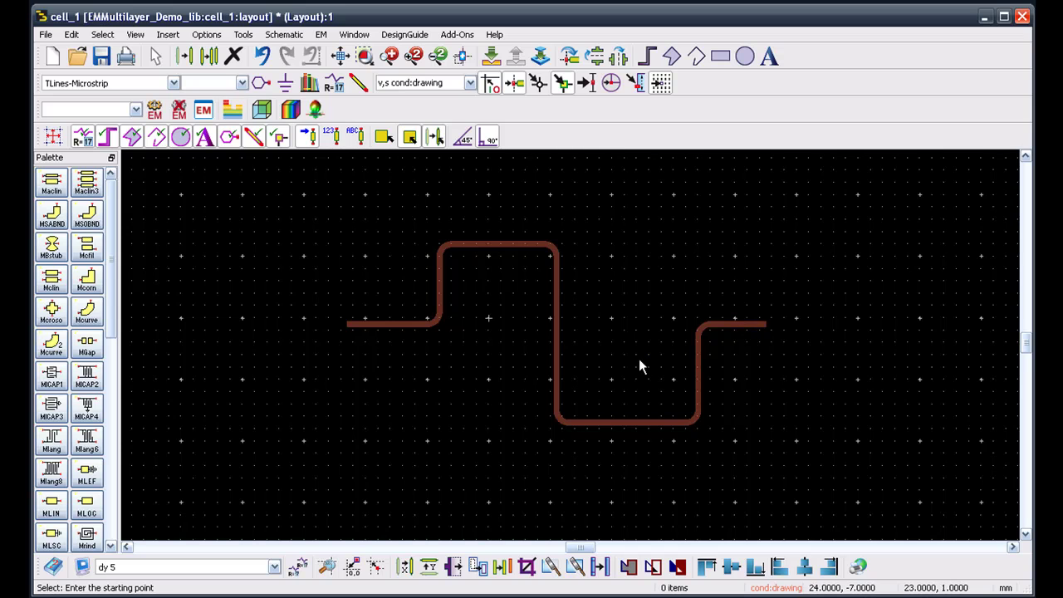
Shift the middle vertical run and lower the bottom run, lengthening the trace from 126 to 140.
{"action": "scroll", "coordinate": [639, 358], "scroll_direction": "up", "scroll_amount": 1}
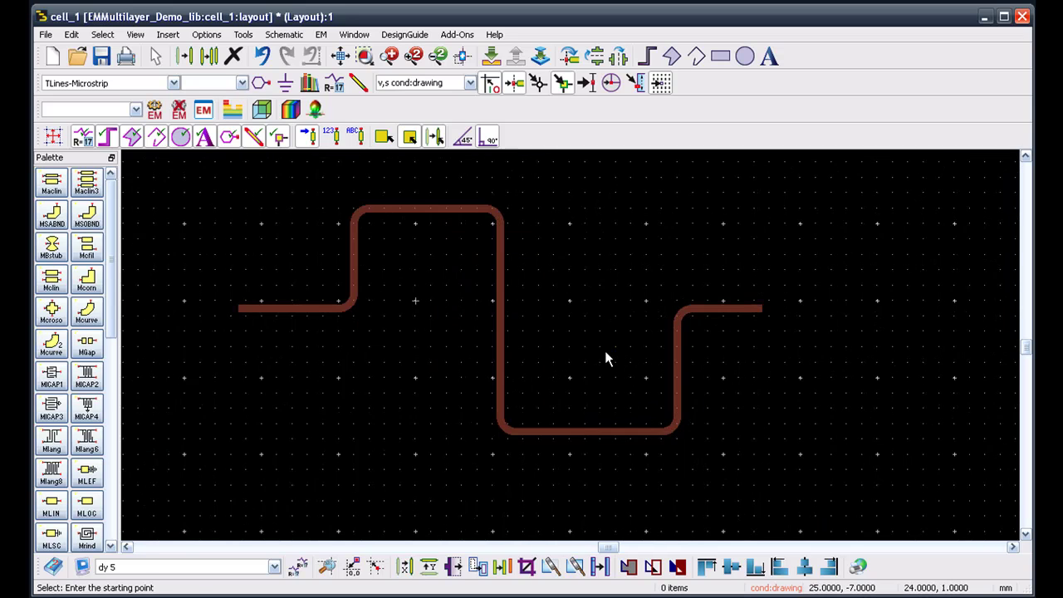
{"action": "scroll", "coordinate": [605, 350], "scroll_direction": "down", "scroll_amount": 1}
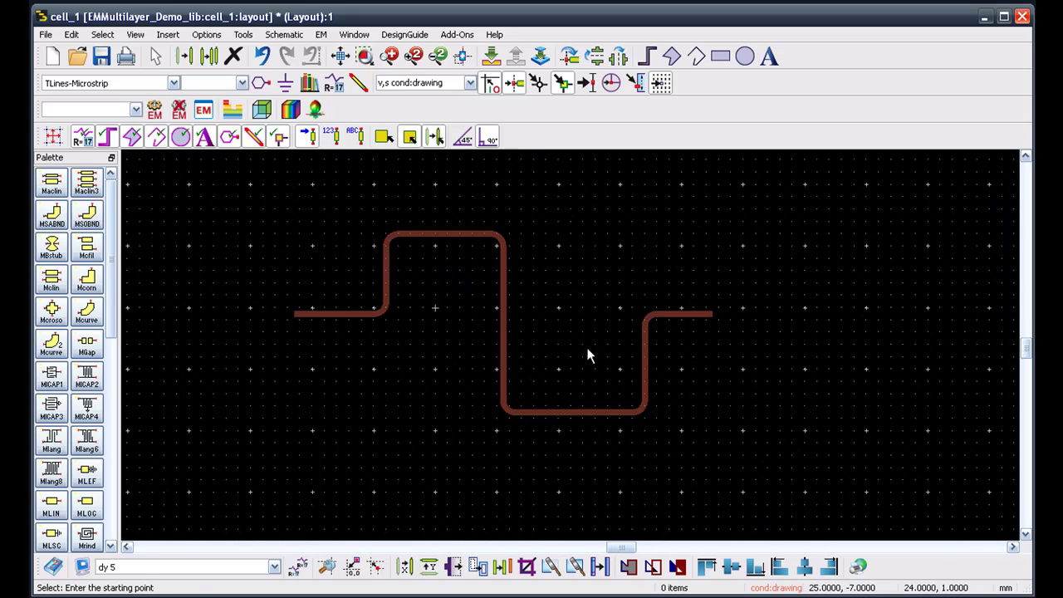
{"action": "left_click", "coordinate": [501, 333]}
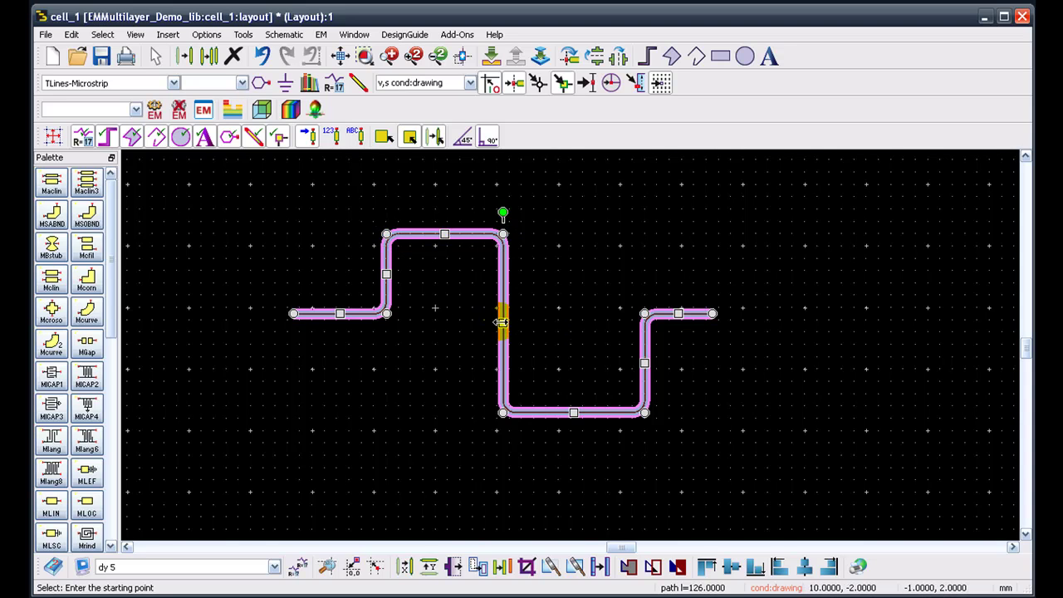
{"action": "mouse_move", "coordinate": [501, 321]}
{"action": "left_mouse_down"}
{"action": "mouse_move", "coordinate": [551, 321]}
{"action": "mouse_move", "coordinate": [490, 323]}
{"action": "left_mouse_up"}
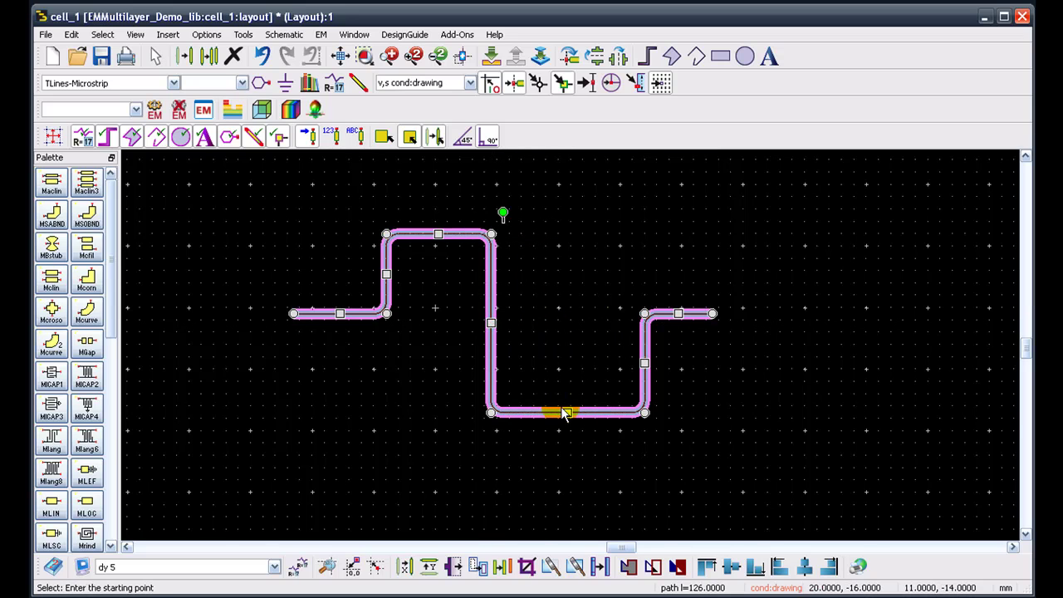
{"action": "left_click_drag", "start_coordinate": [565, 411], "coordinate": [562, 455]}
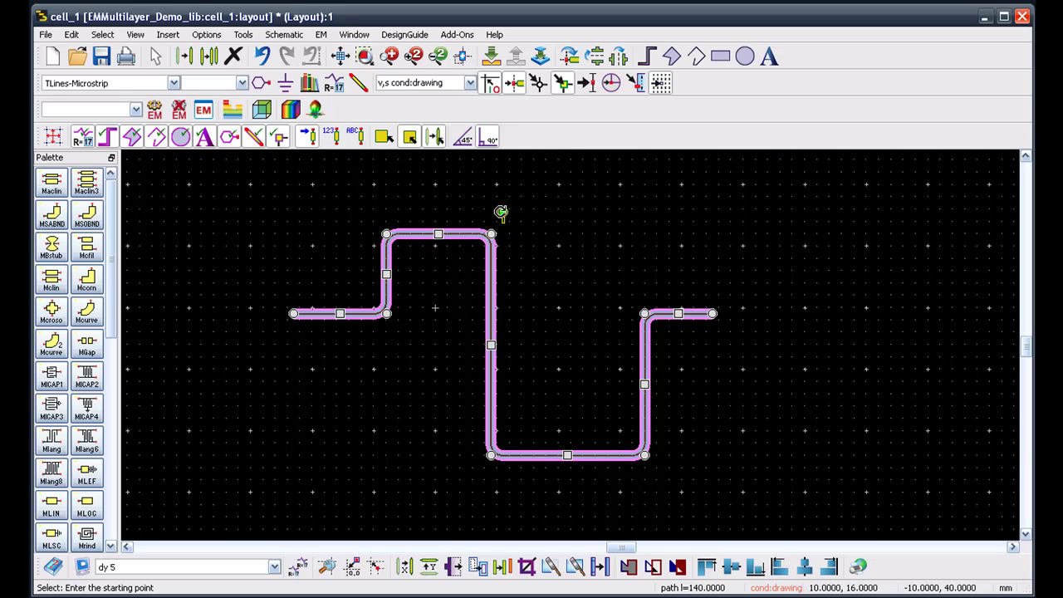
{"action": "left_click", "coordinate": [501, 213]}
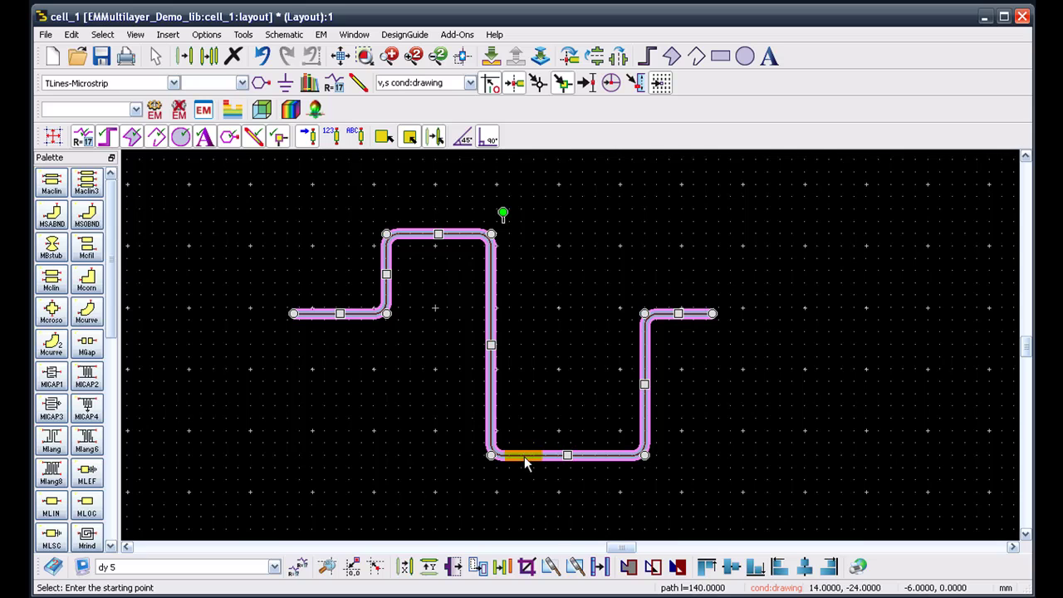
With Add Vertex, bend the middle vertical run rightward and add a second bend vertex.
{"action": "right_click", "coordinate": [492, 291]}
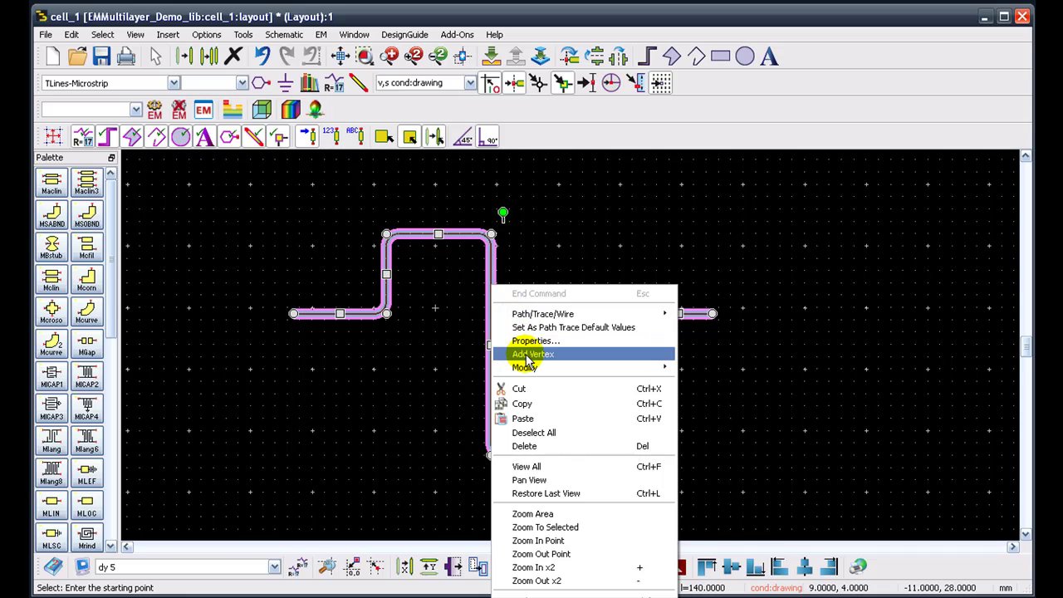
{"action": "left_click", "coordinate": [526, 355]}
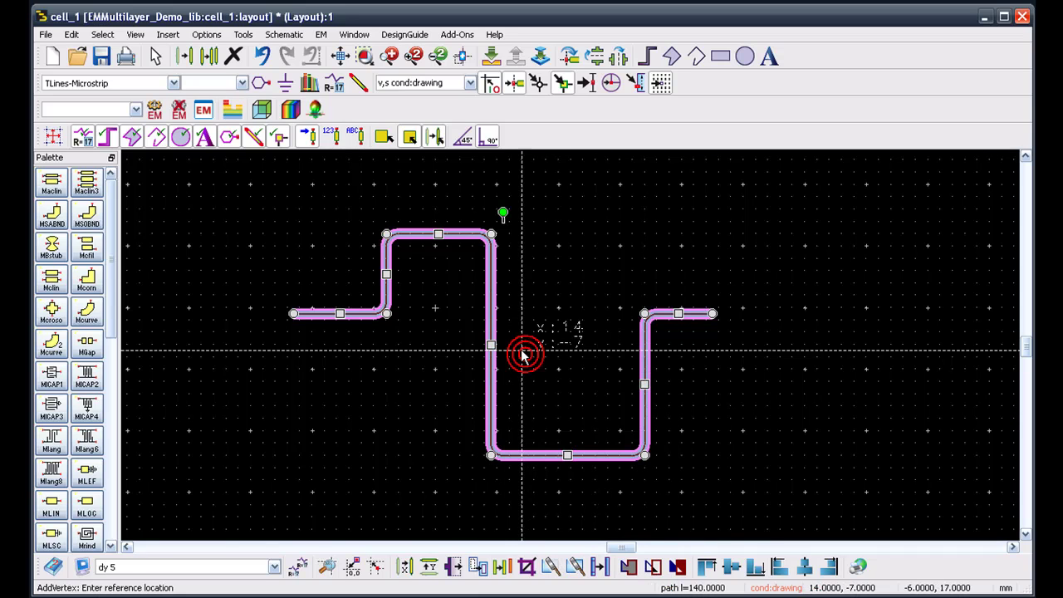
{"action": "left_click", "coordinate": [491, 304]}
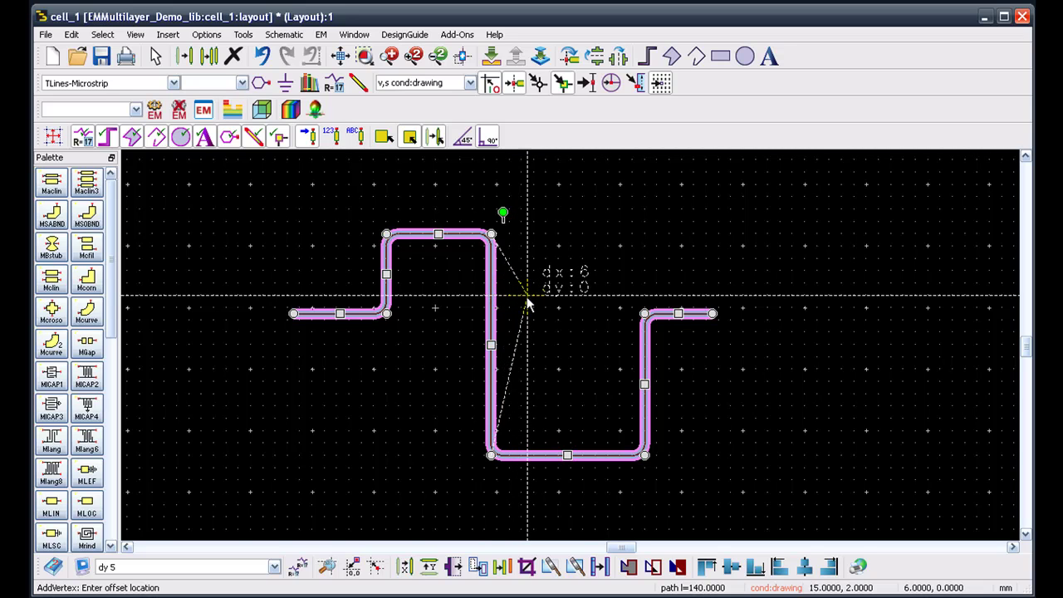
{"action": "left_click", "coordinate": [526, 297]}
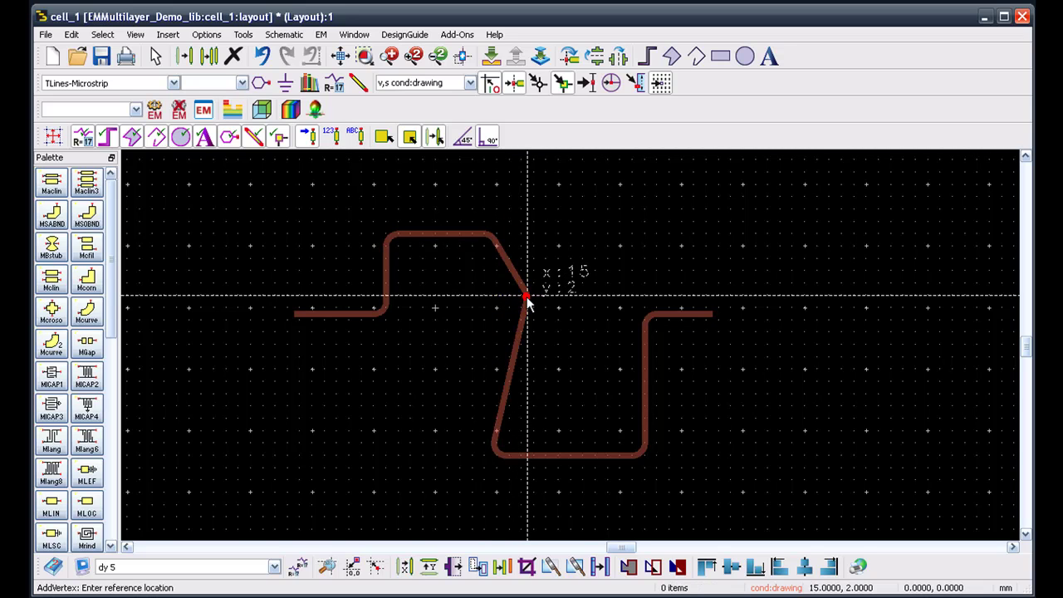
{"action": "left_click", "coordinate": [507, 375]}
{"action": "left_click", "coordinate": [473, 350]}
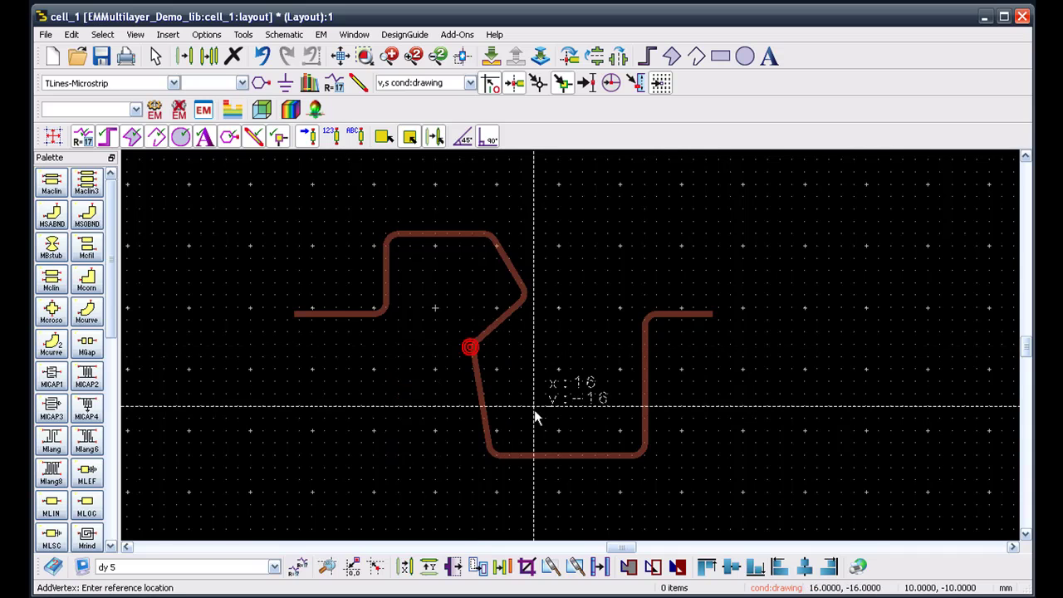
Add vertices pulling the bottom into a V, raising a top peak, and bulging the right segment.
{"action": "left_click", "coordinate": [558, 457]}
{"action": "left_click", "coordinate": [558, 498]}
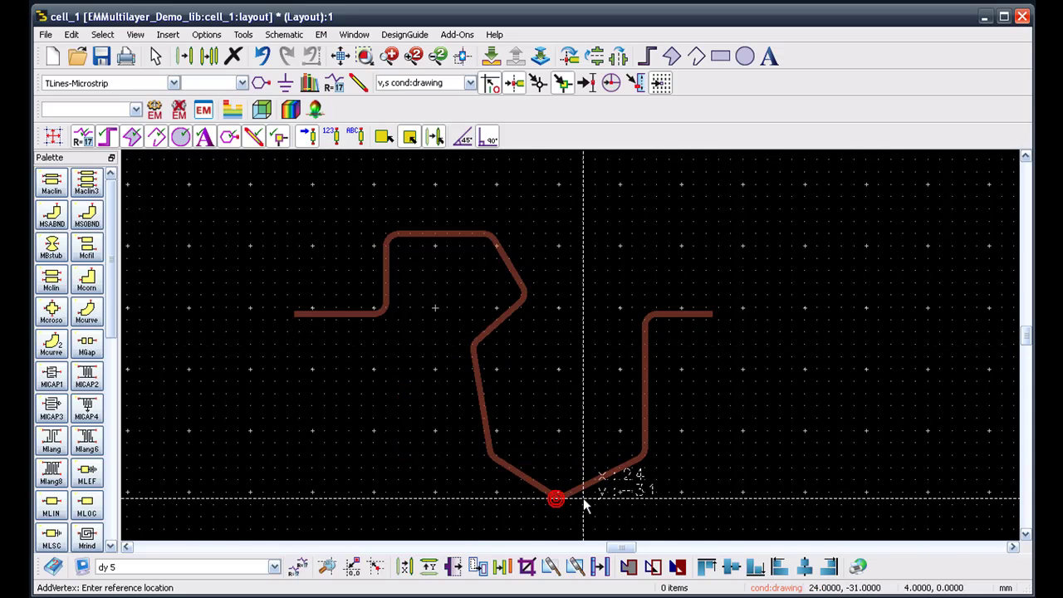
{"action": "left_click", "coordinate": [436, 233]}
{"action": "left_click", "coordinate": [434, 199]}
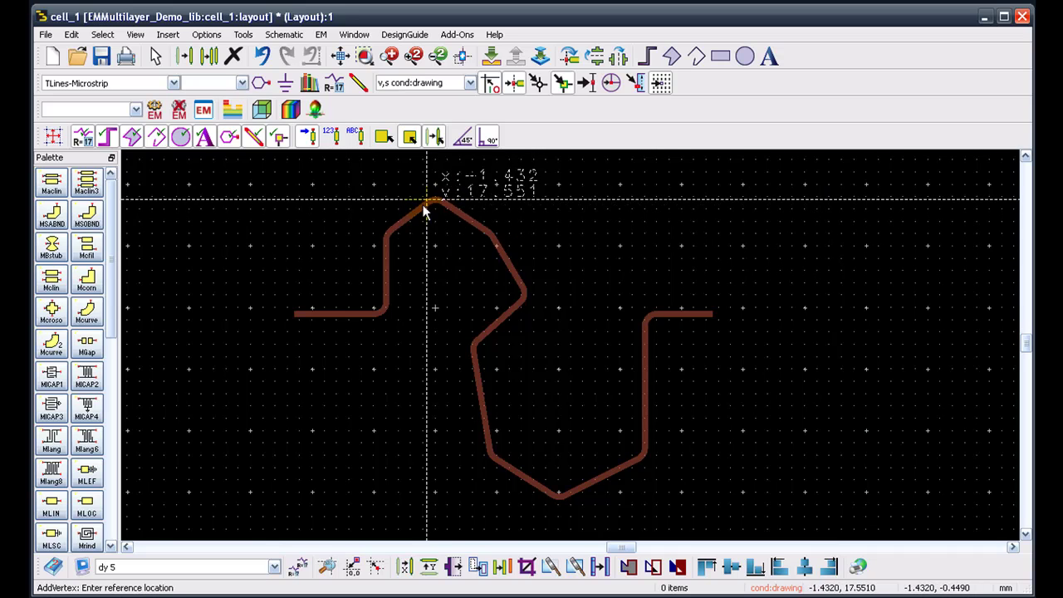
{"action": "left_click", "coordinate": [645, 373]}
{"action": "left_click", "coordinate": [674, 373]}
Dismiss the vertices-not-added warning and bend the lower-left segment outward with another vertex.
{"action": "left_click", "coordinate": [662, 350]}
{"action": "left_click", "coordinate": [677, 339]}
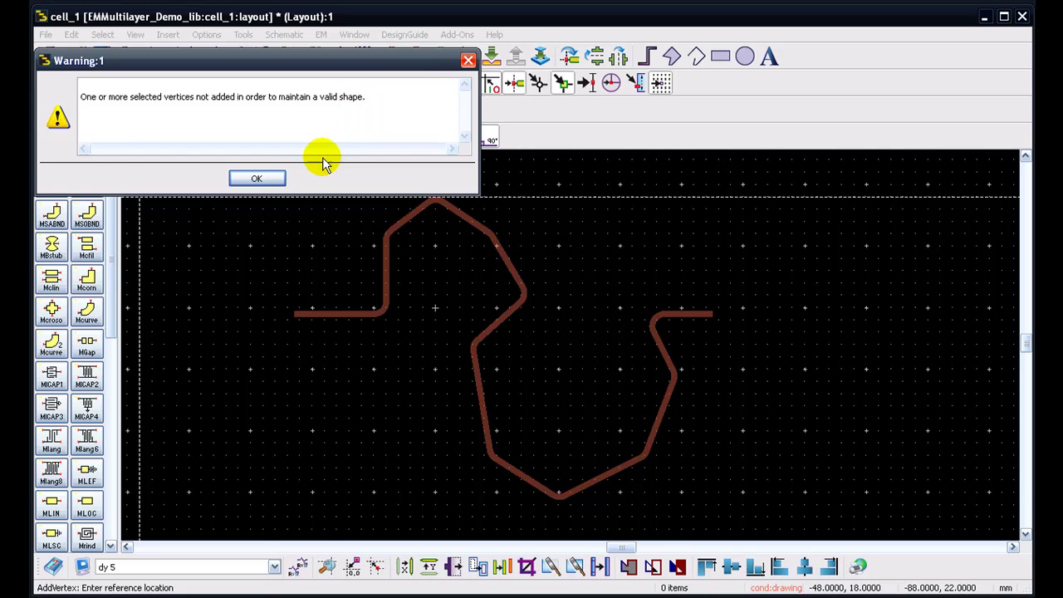
{"action": "left_click", "coordinate": [259, 177]}
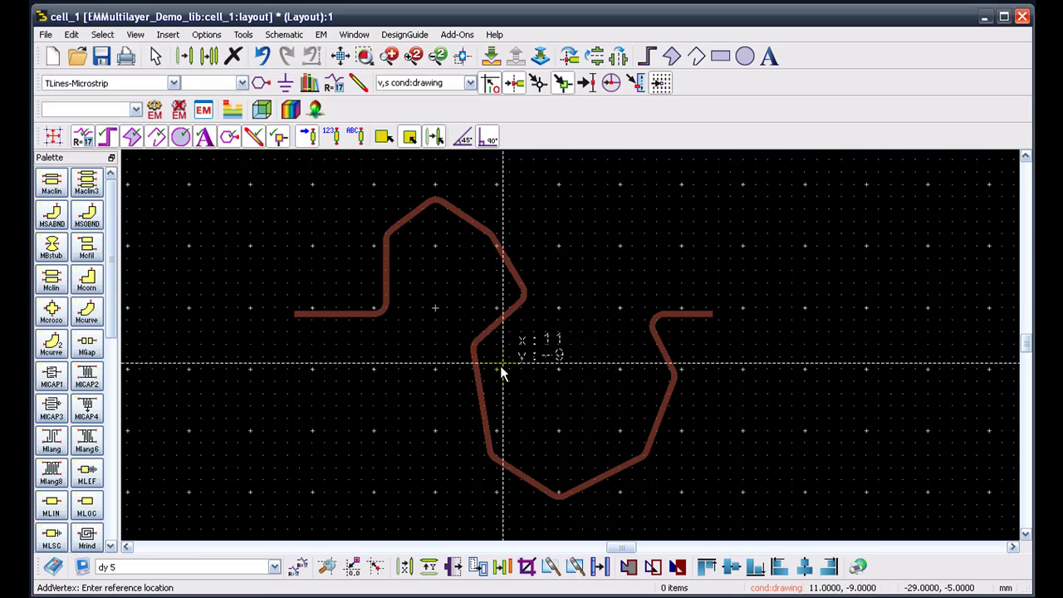
{"action": "left_click", "coordinate": [480, 401]}
{"action": "left_click", "coordinate": [449, 404]}
Finish adding vertices and switch the trace's corners from Curve back to Square.
{"action": "key", "text": "Escape"}
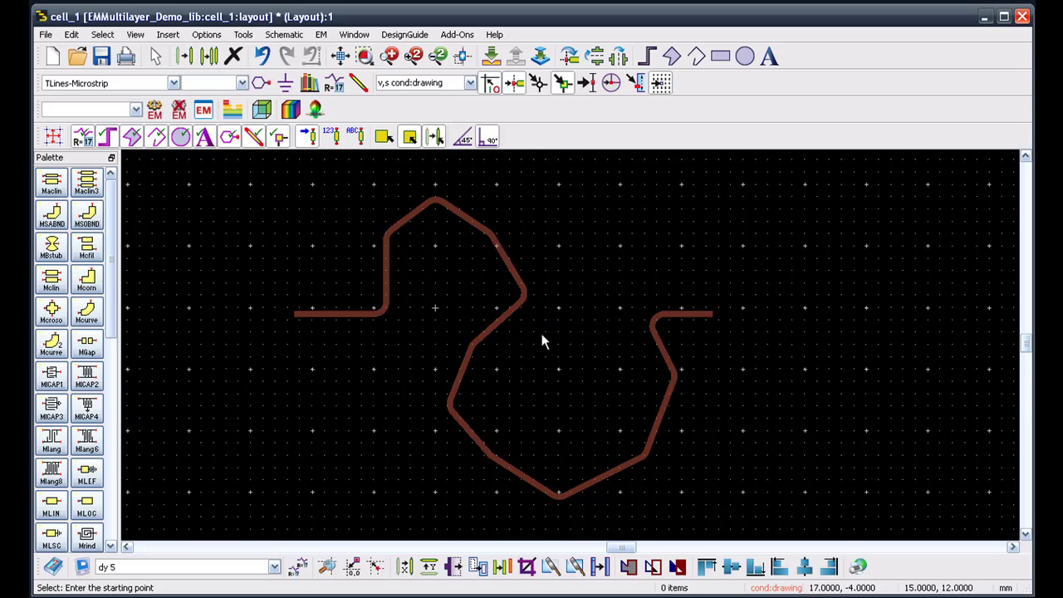
{"action": "scroll", "coordinate": [542, 341], "scroll_direction": "up", "scroll_amount": 3}
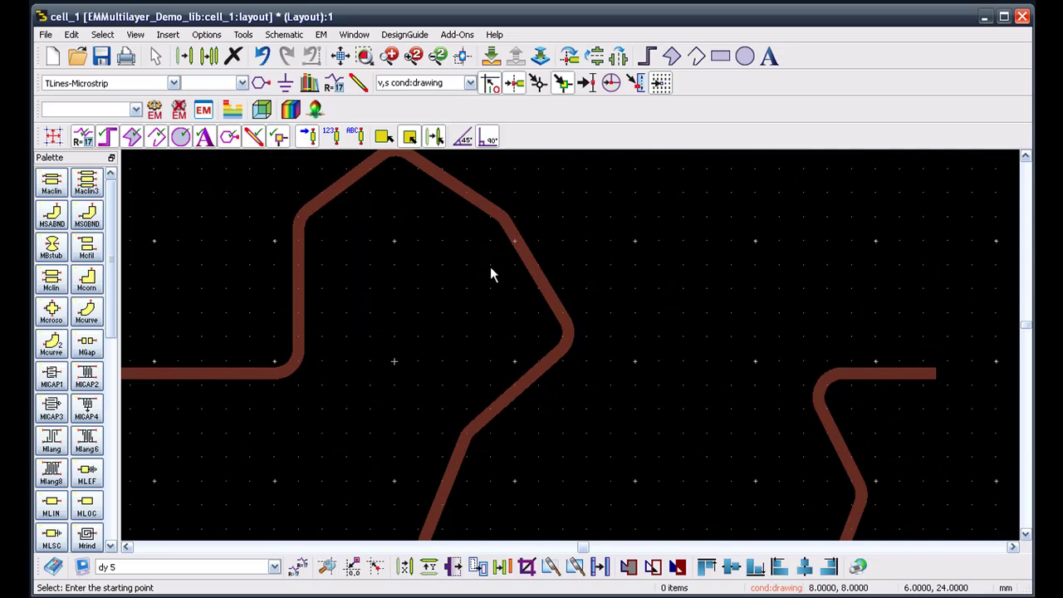
{"action": "scroll", "coordinate": [563, 340], "scroll_direction": "up", "scroll_amount": 1}
{"action": "left_click_drag", "start_coordinate": [493, 321], "coordinate": [498, 354]}
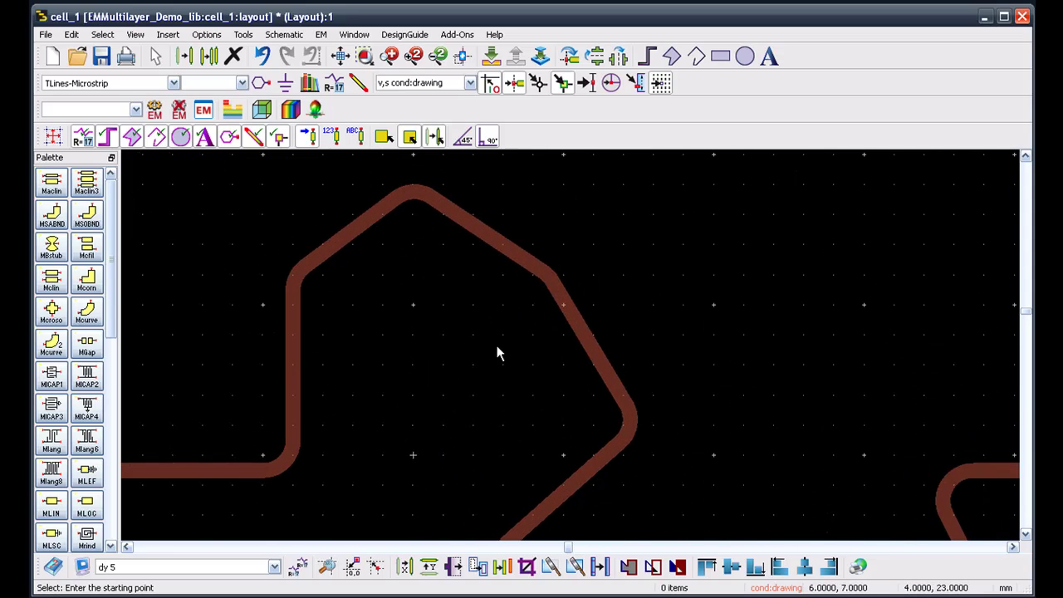
{"action": "double_click", "coordinate": [503, 247]}
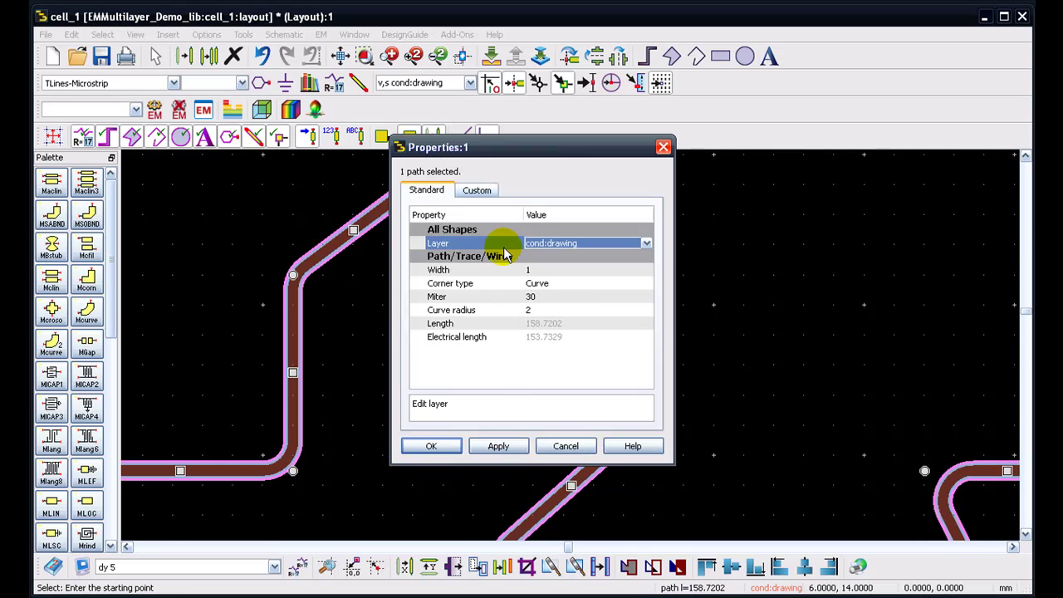
{"action": "left_click", "coordinate": [592, 285]}
{"action": "left_click", "coordinate": [644, 283]}
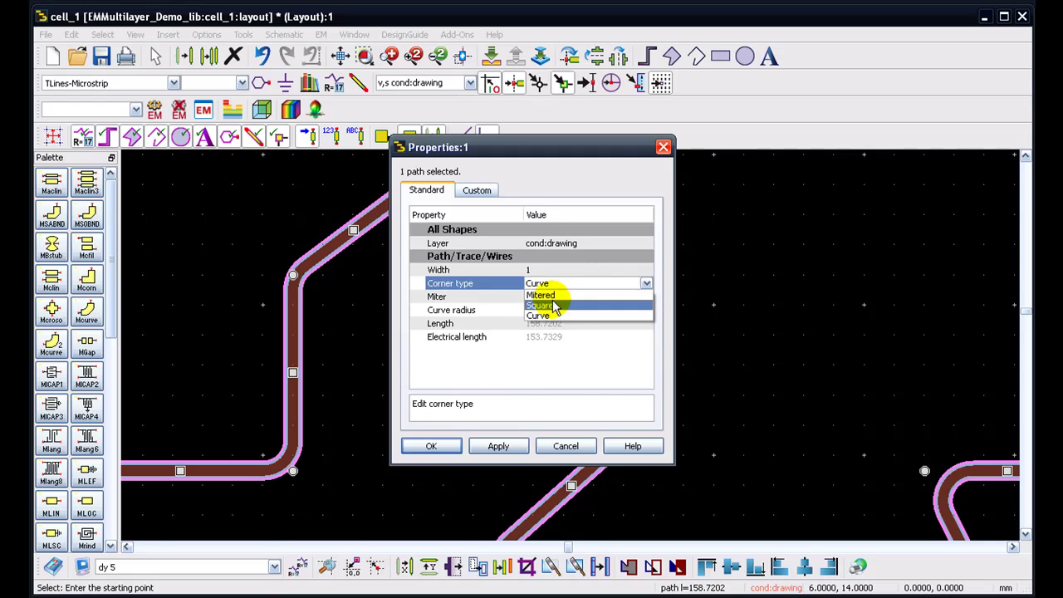
{"action": "left_click", "coordinate": [547, 306]}
{"action": "left_click", "coordinate": [440, 446]}
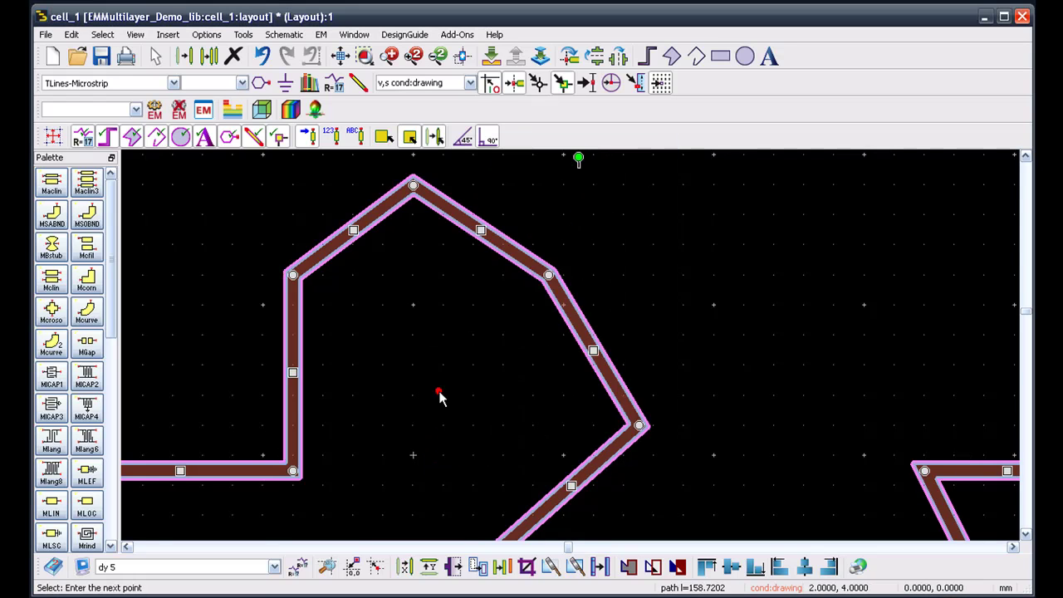
{"action": "left_click", "coordinate": [435, 386]}
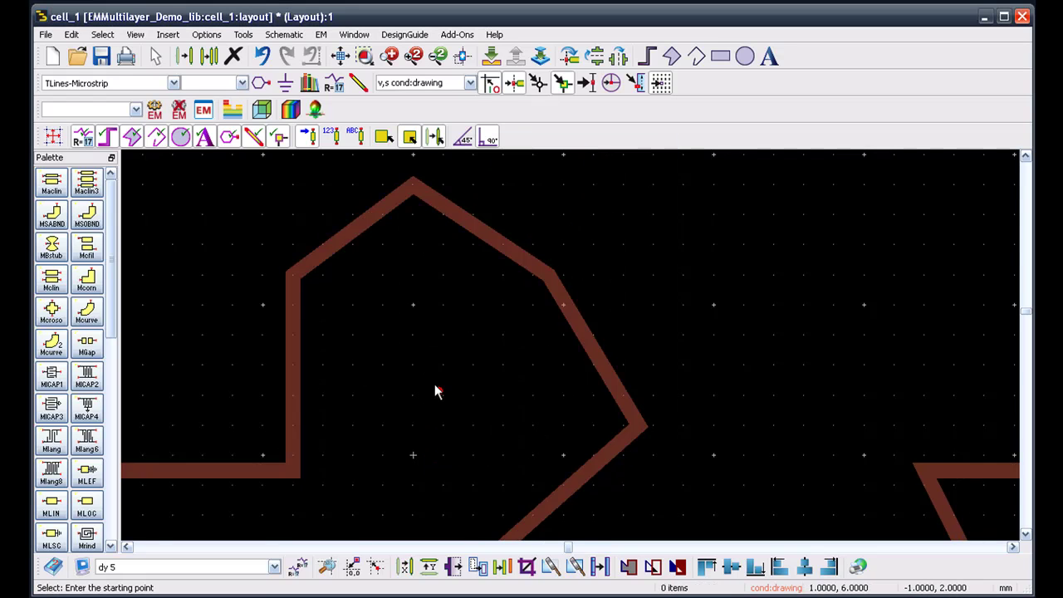
Set the trace's corner type to Mitered with a Miter value of 50.
{"action": "double_click", "coordinate": [498, 248]}
{"action": "left_click", "coordinate": [552, 284]}
{"action": "left_click", "coordinate": [645, 284]}
{"action": "left_click", "coordinate": [540, 295]}
{"action": "left_click", "coordinate": [531, 296]}
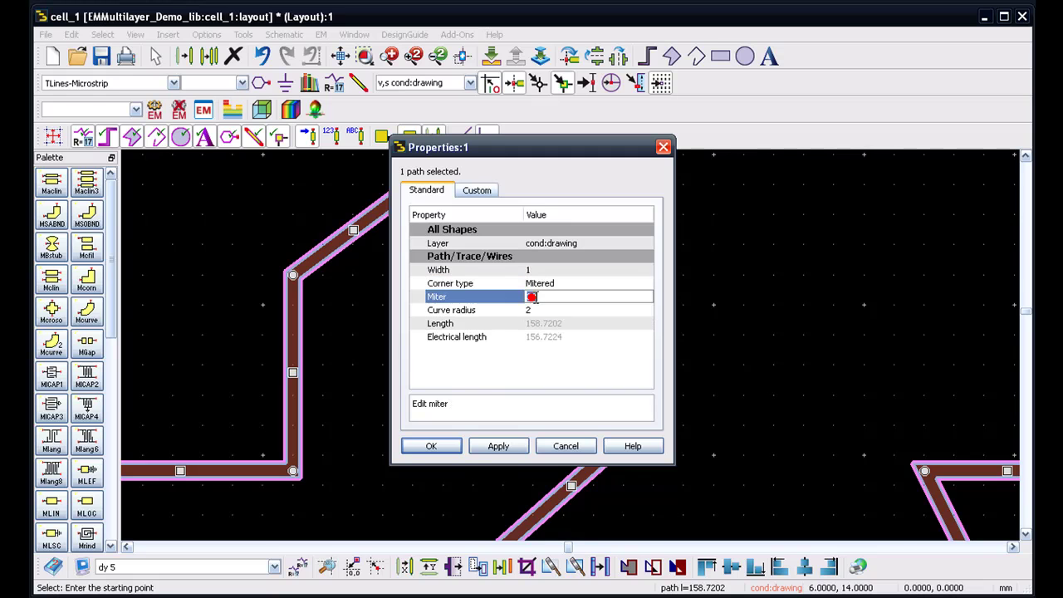
{"action": "type", "text": "50"}
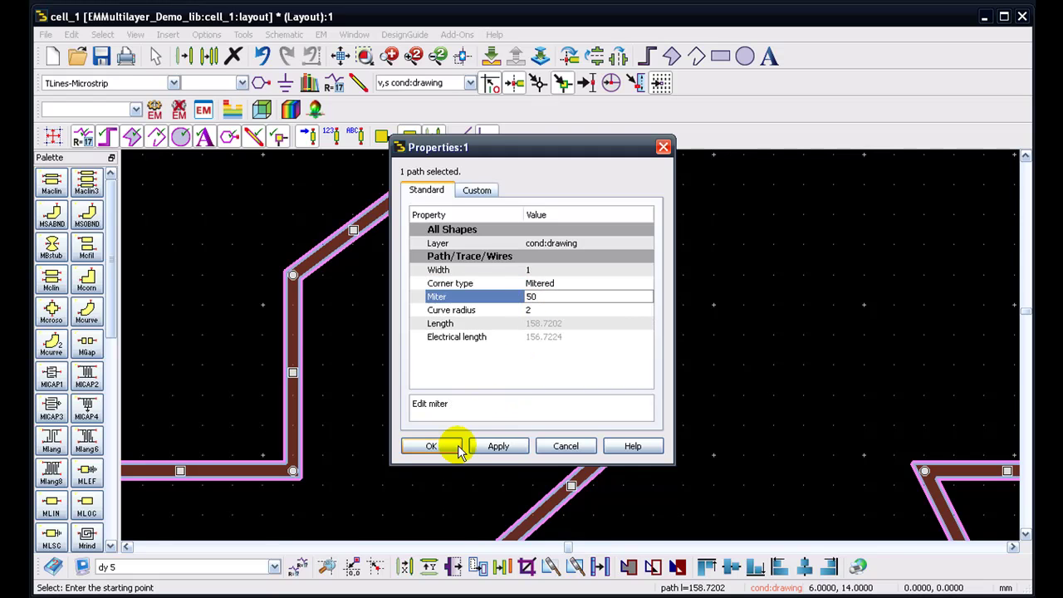
{"action": "left_click", "coordinate": [444, 445]}
{"action": "left_click", "coordinate": [407, 371]}
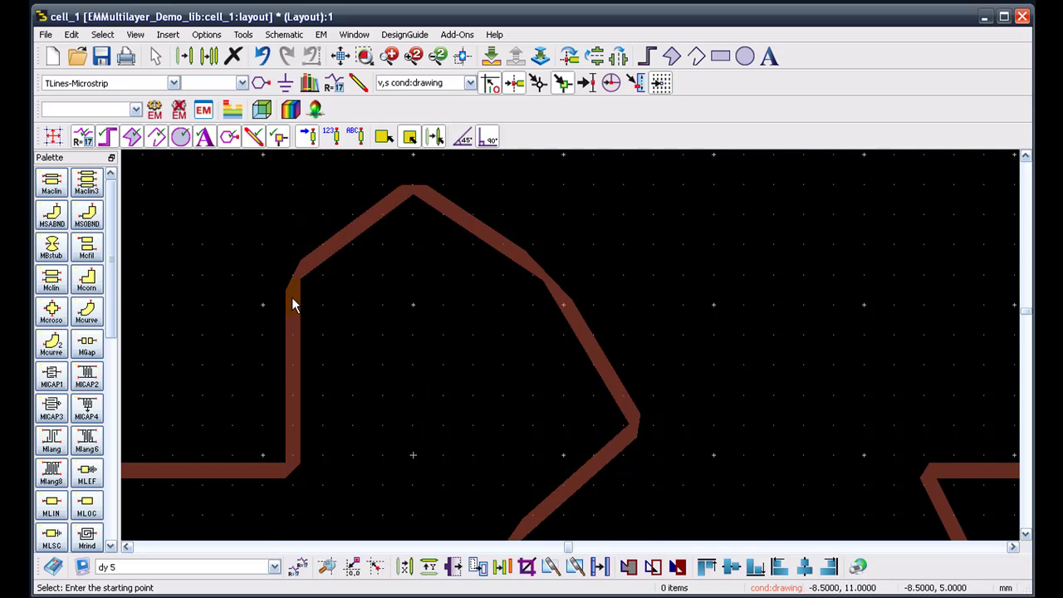
{"action": "scroll", "coordinate": [584, 358], "scroll_direction": "down", "scroll_amount": 4}
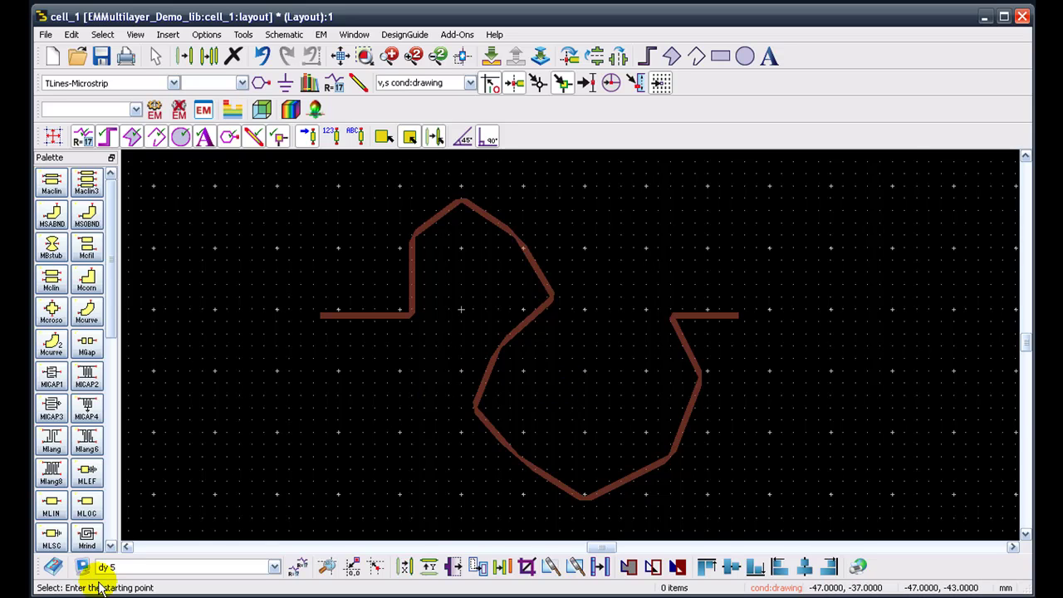
{"action": "left_click", "coordinate": [53, 569]}
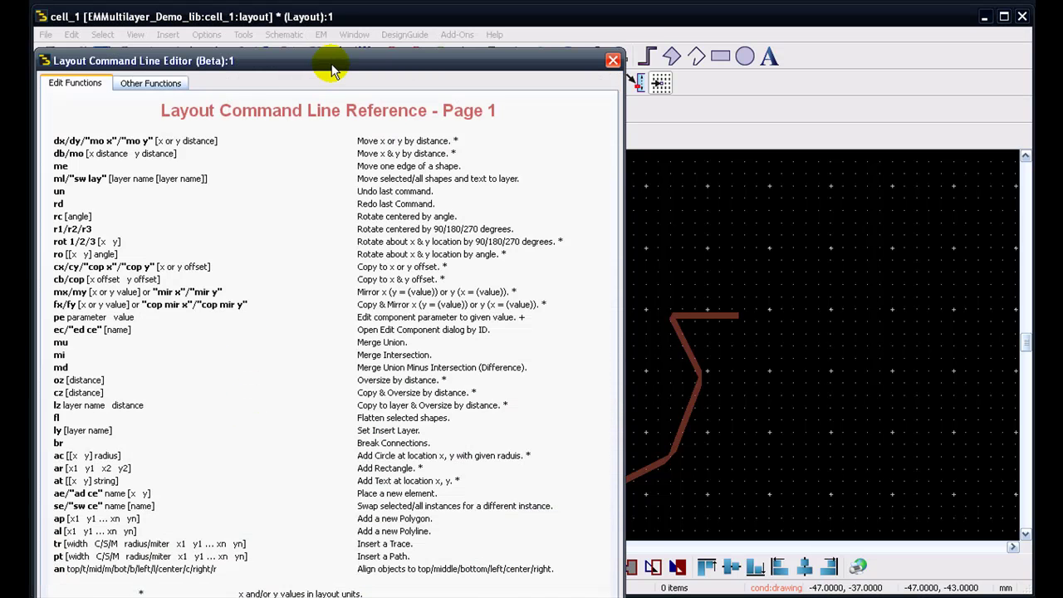
{"action": "left_click_drag", "start_coordinate": [333, 71], "coordinate": [365, 10]}
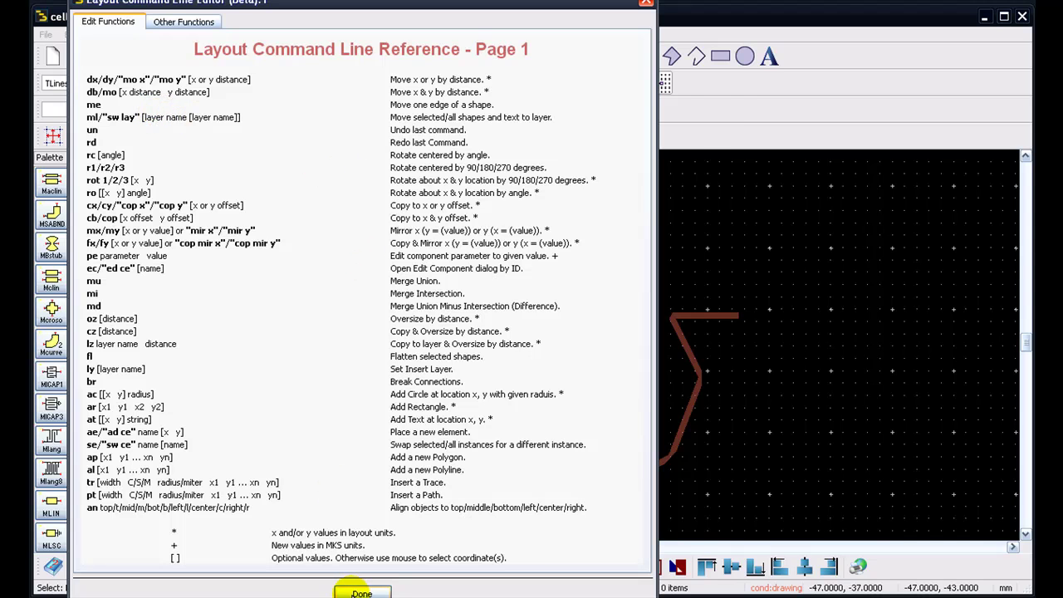
{"action": "left_click", "coordinate": [362, 593]}
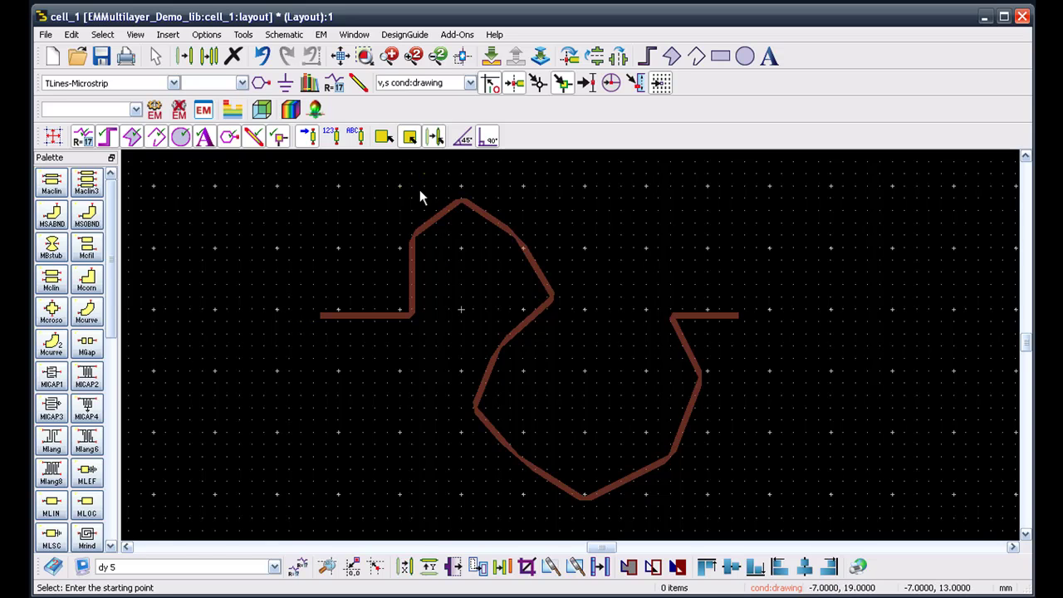
Move the top peak vertex up with 'dy 5', and extend the left and right ends with 'dx -10' and 'dx 10'.
{"action": "left_click_drag", "start_coordinate": [397, 183], "coordinate": [525, 223]}
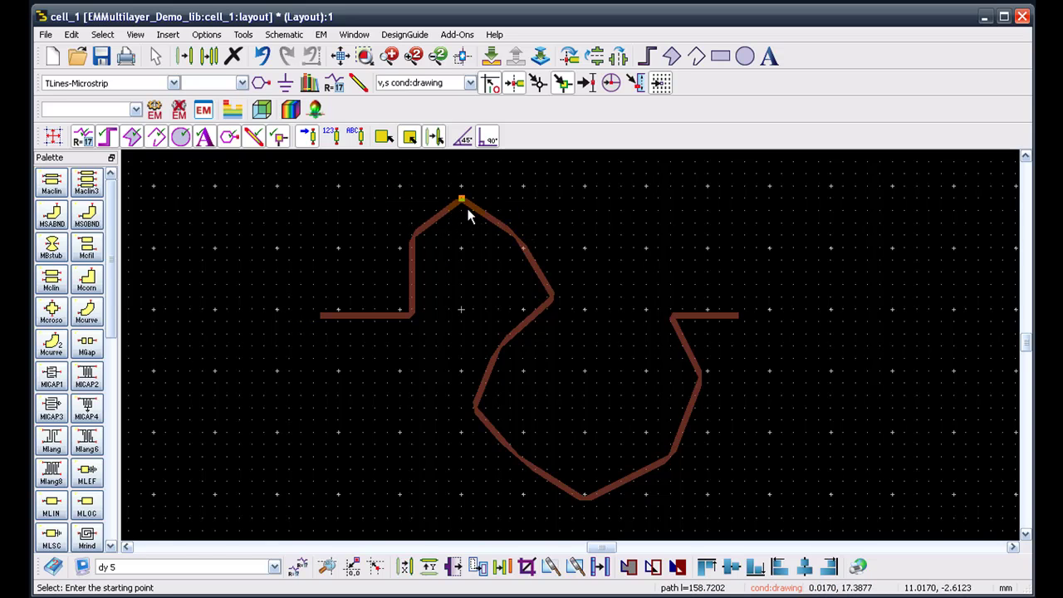
{"action": "left_click", "coordinate": [106, 566]}
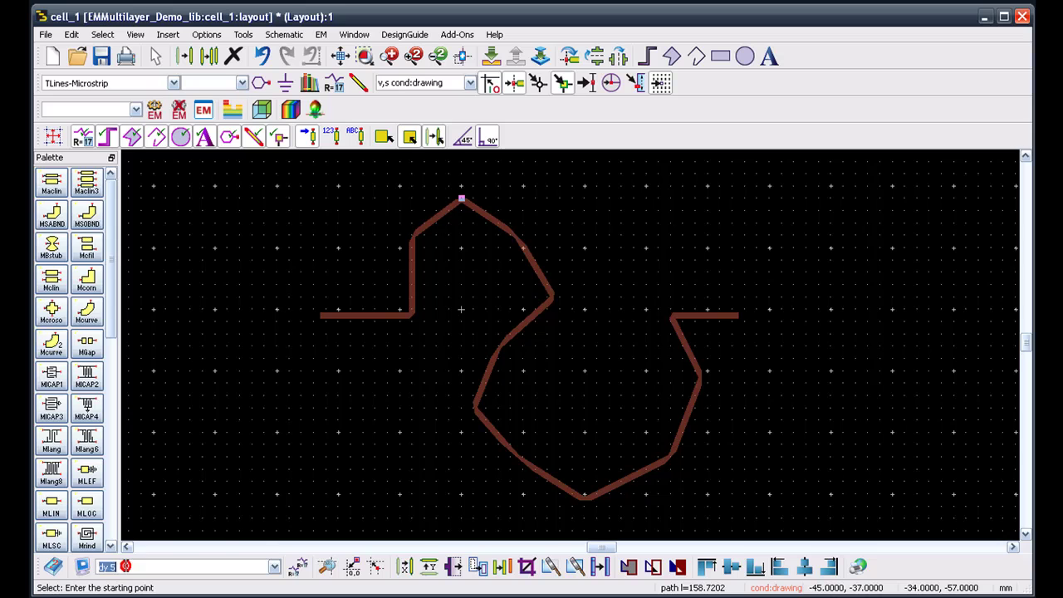
{"action": "key", "text": "Return"}
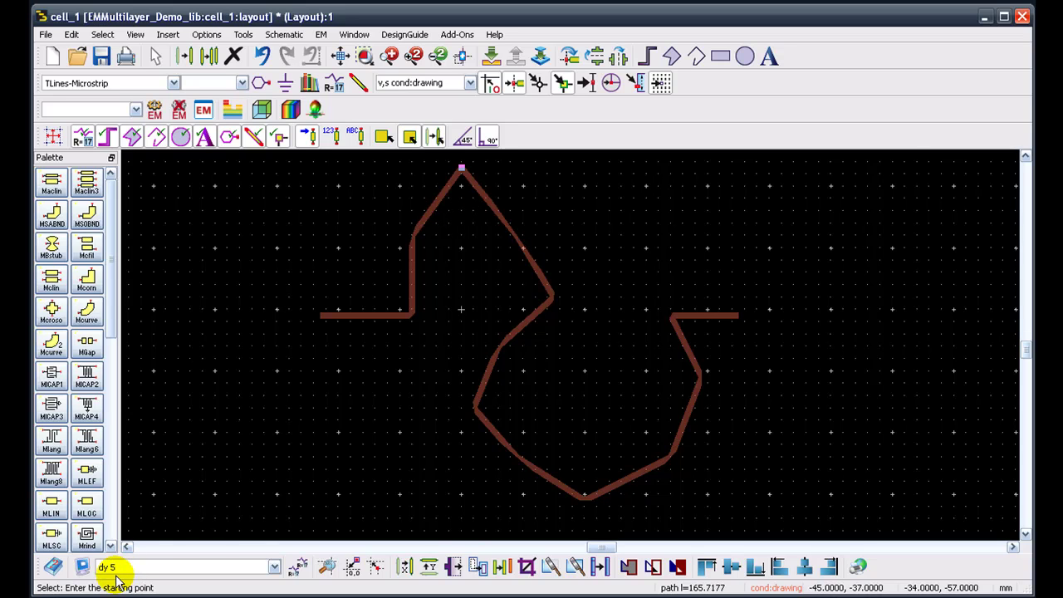
{"action": "left_click_drag", "start_coordinate": [287, 285], "coordinate": [348, 365]}
{"action": "left_click", "coordinate": [120, 566]}
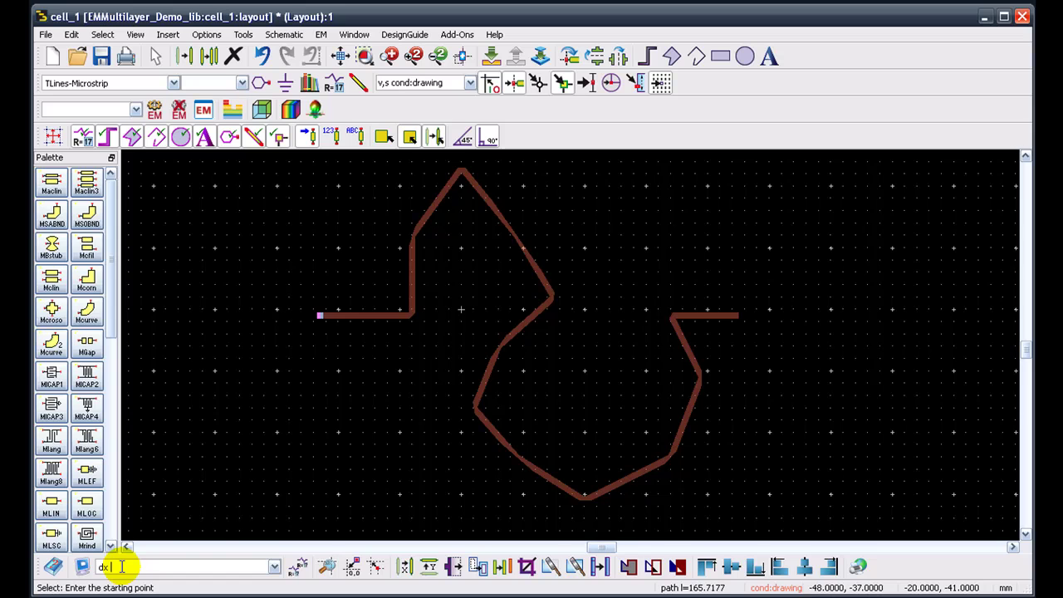
{"action": "key", "text": "Return"}
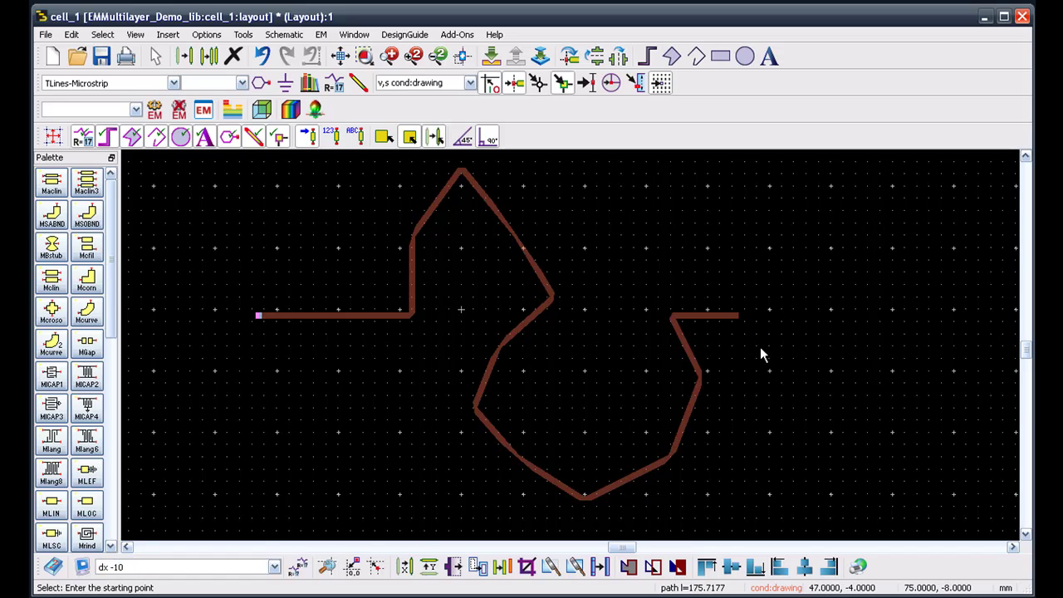
{"action": "left_click_drag", "start_coordinate": [713, 281], "coordinate": [788, 363]}
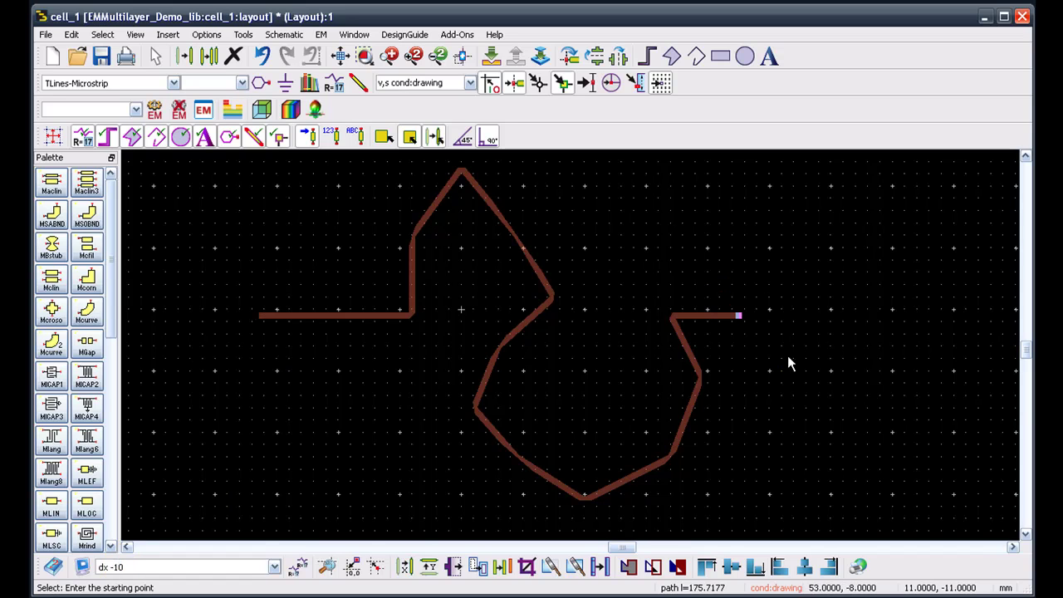
{"action": "left_click", "coordinate": [137, 566]}
{"action": "type", "text": "dx 10"}
{"action": "key", "text": "Return"}
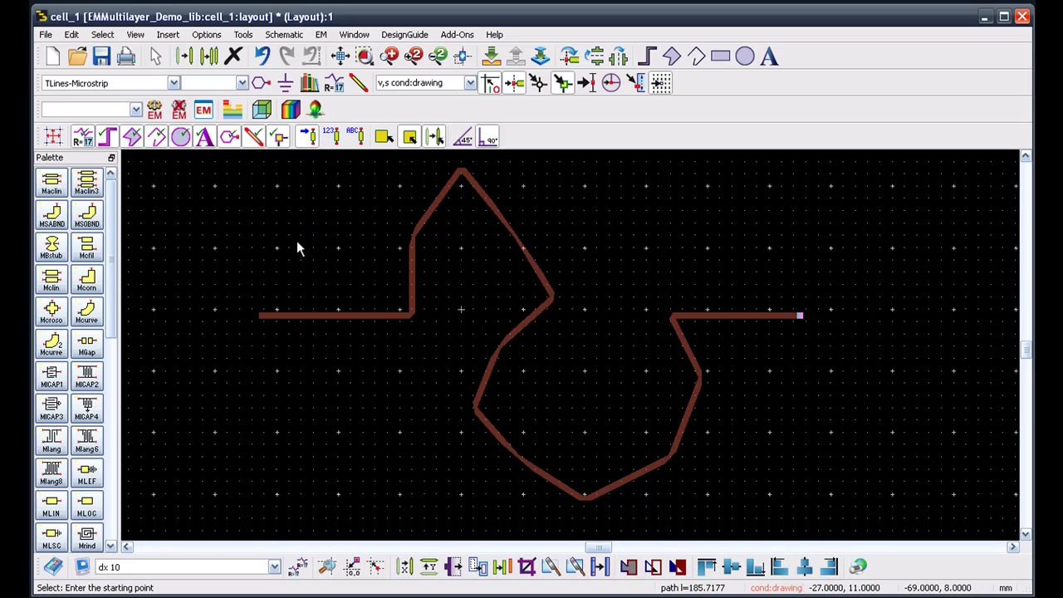
Delete the trace, then draw a wide rectangle and a thin bar below it.
{"action": "left_click", "coordinate": [410, 272]}
{"action": "key", "text": "Delete"}
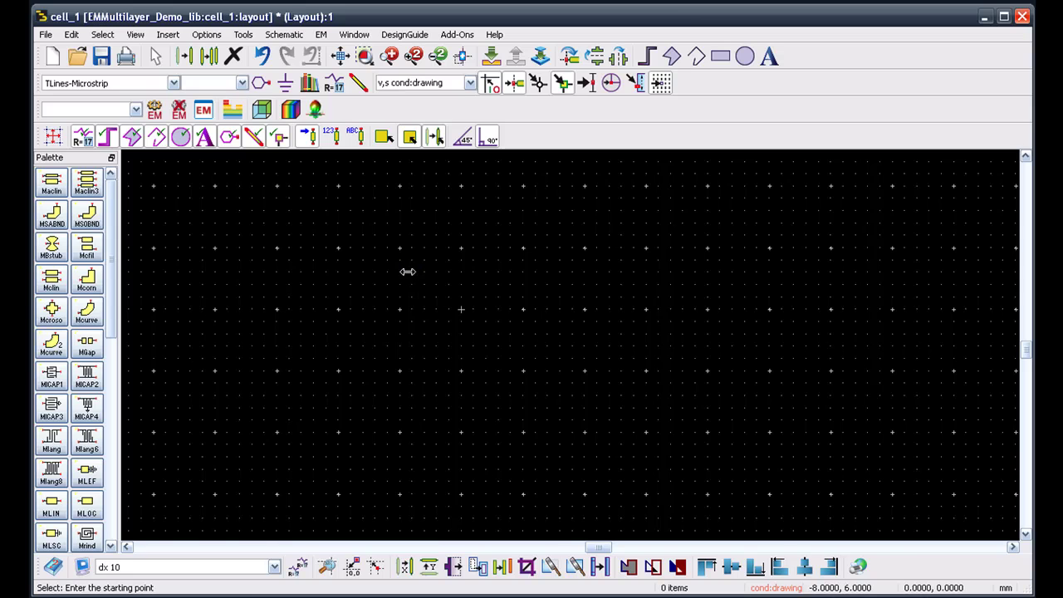
{"action": "left_click", "coordinate": [720, 56]}
{"action": "left_click", "coordinate": [362, 186]}
{"action": "left_click", "coordinate": [695, 228]}
{"action": "left_click", "coordinate": [436, 254]}
{"action": "left_click", "coordinate": [843, 270]}
Draw a tall third rectangle and a thin fourth bar near the bottom, then select all four.
{"action": "left_click", "coordinate": [480, 322]}
{"action": "left_click", "coordinate": [751, 413]}
{"action": "left_click", "coordinate": [614, 452]}
{"action": "left_click", "coordinate": [909, 463]}
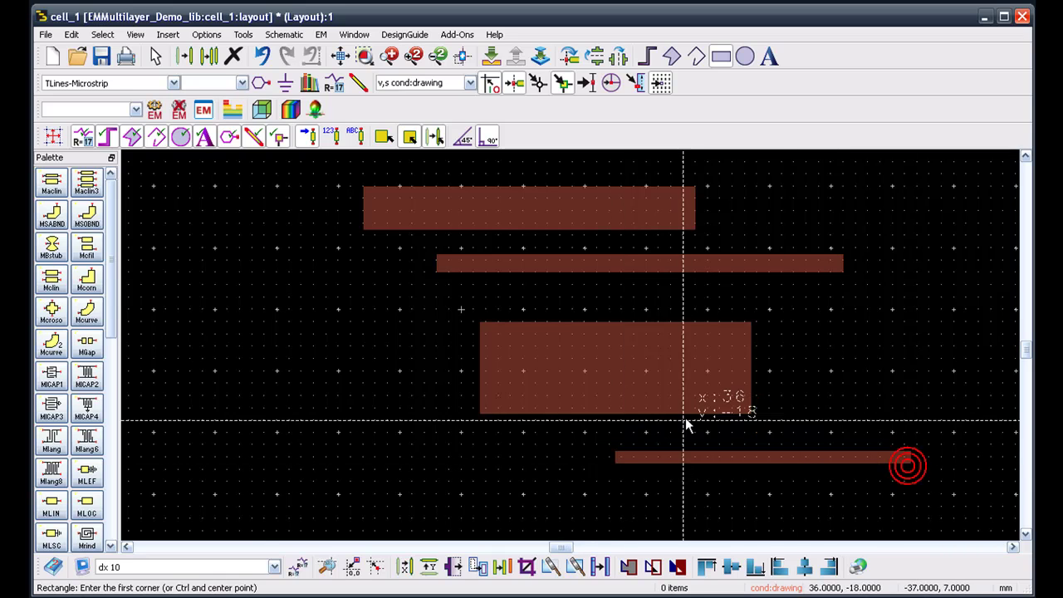
{"action": "key", "text": "Escape"}
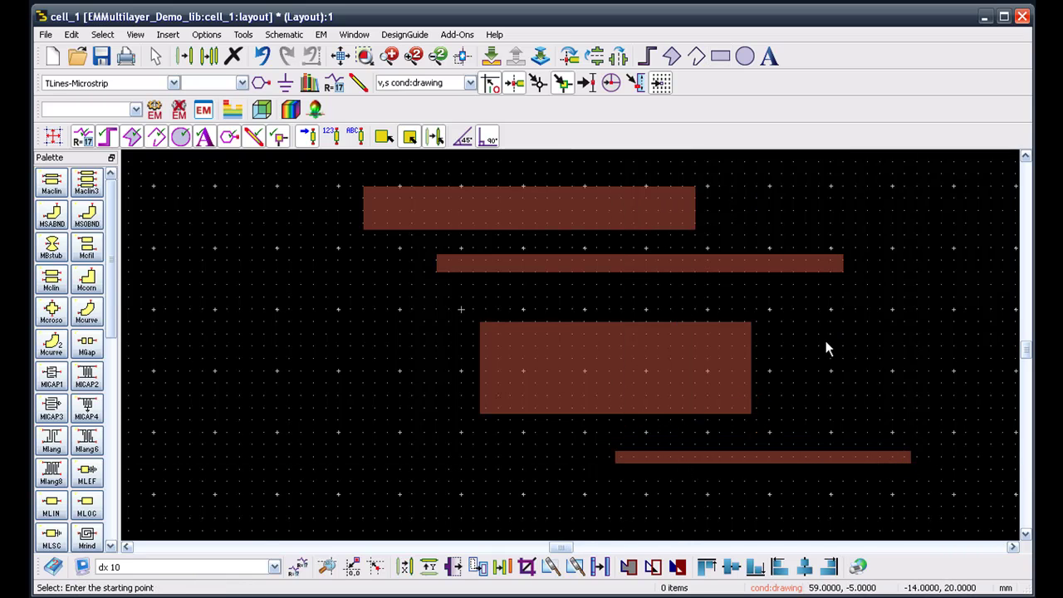
{"action": "key", "text": "ctrl+a"}
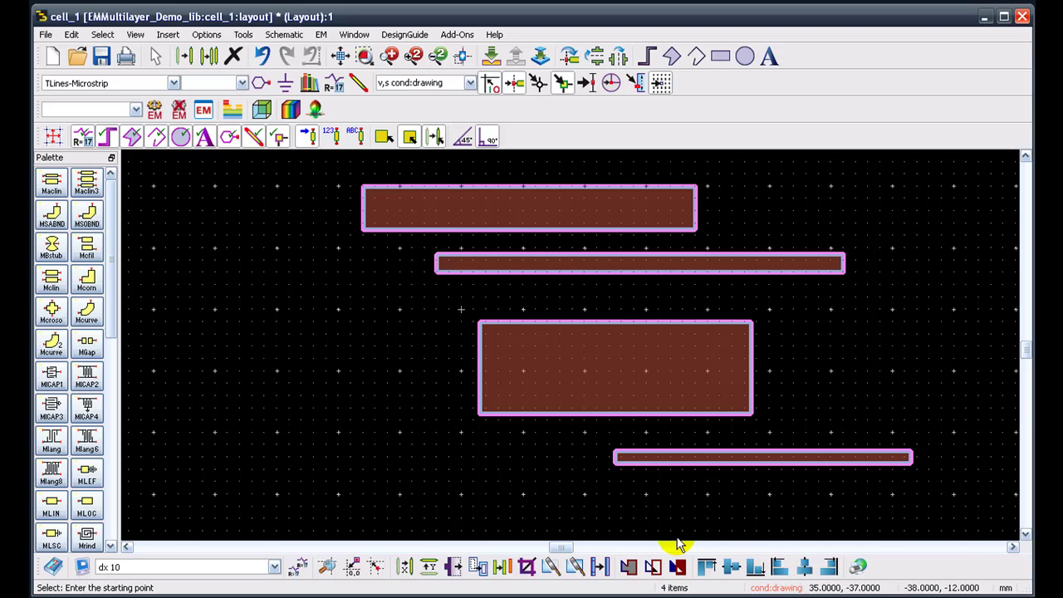
Align the four rectangles along their left edges, then along their right edges.
{"action": "left_click", "coordinate": [777, 567]}
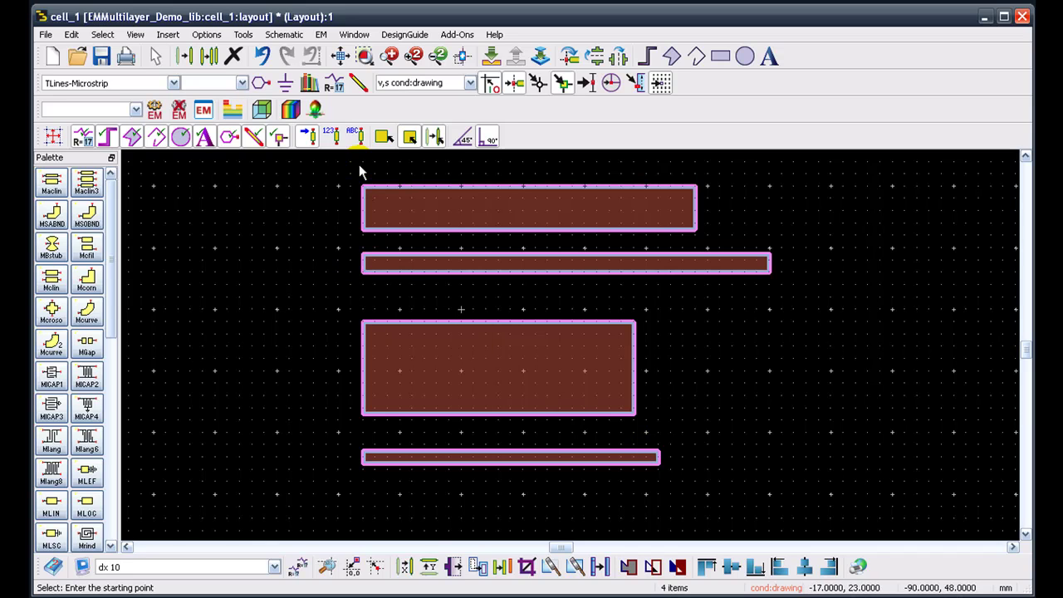
{"action": "left_click", "coordinate": [830, 566]}
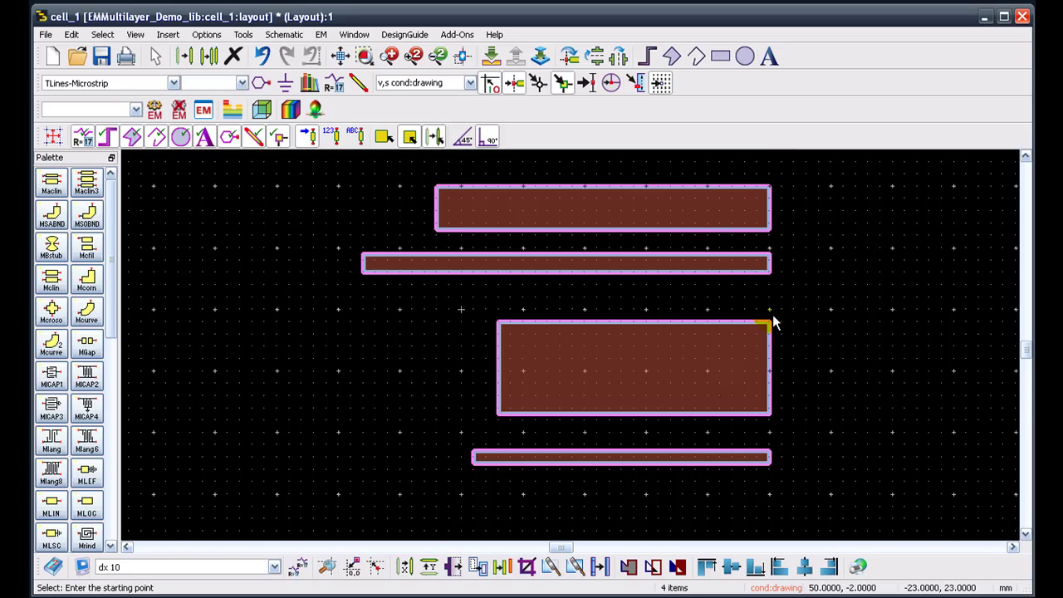